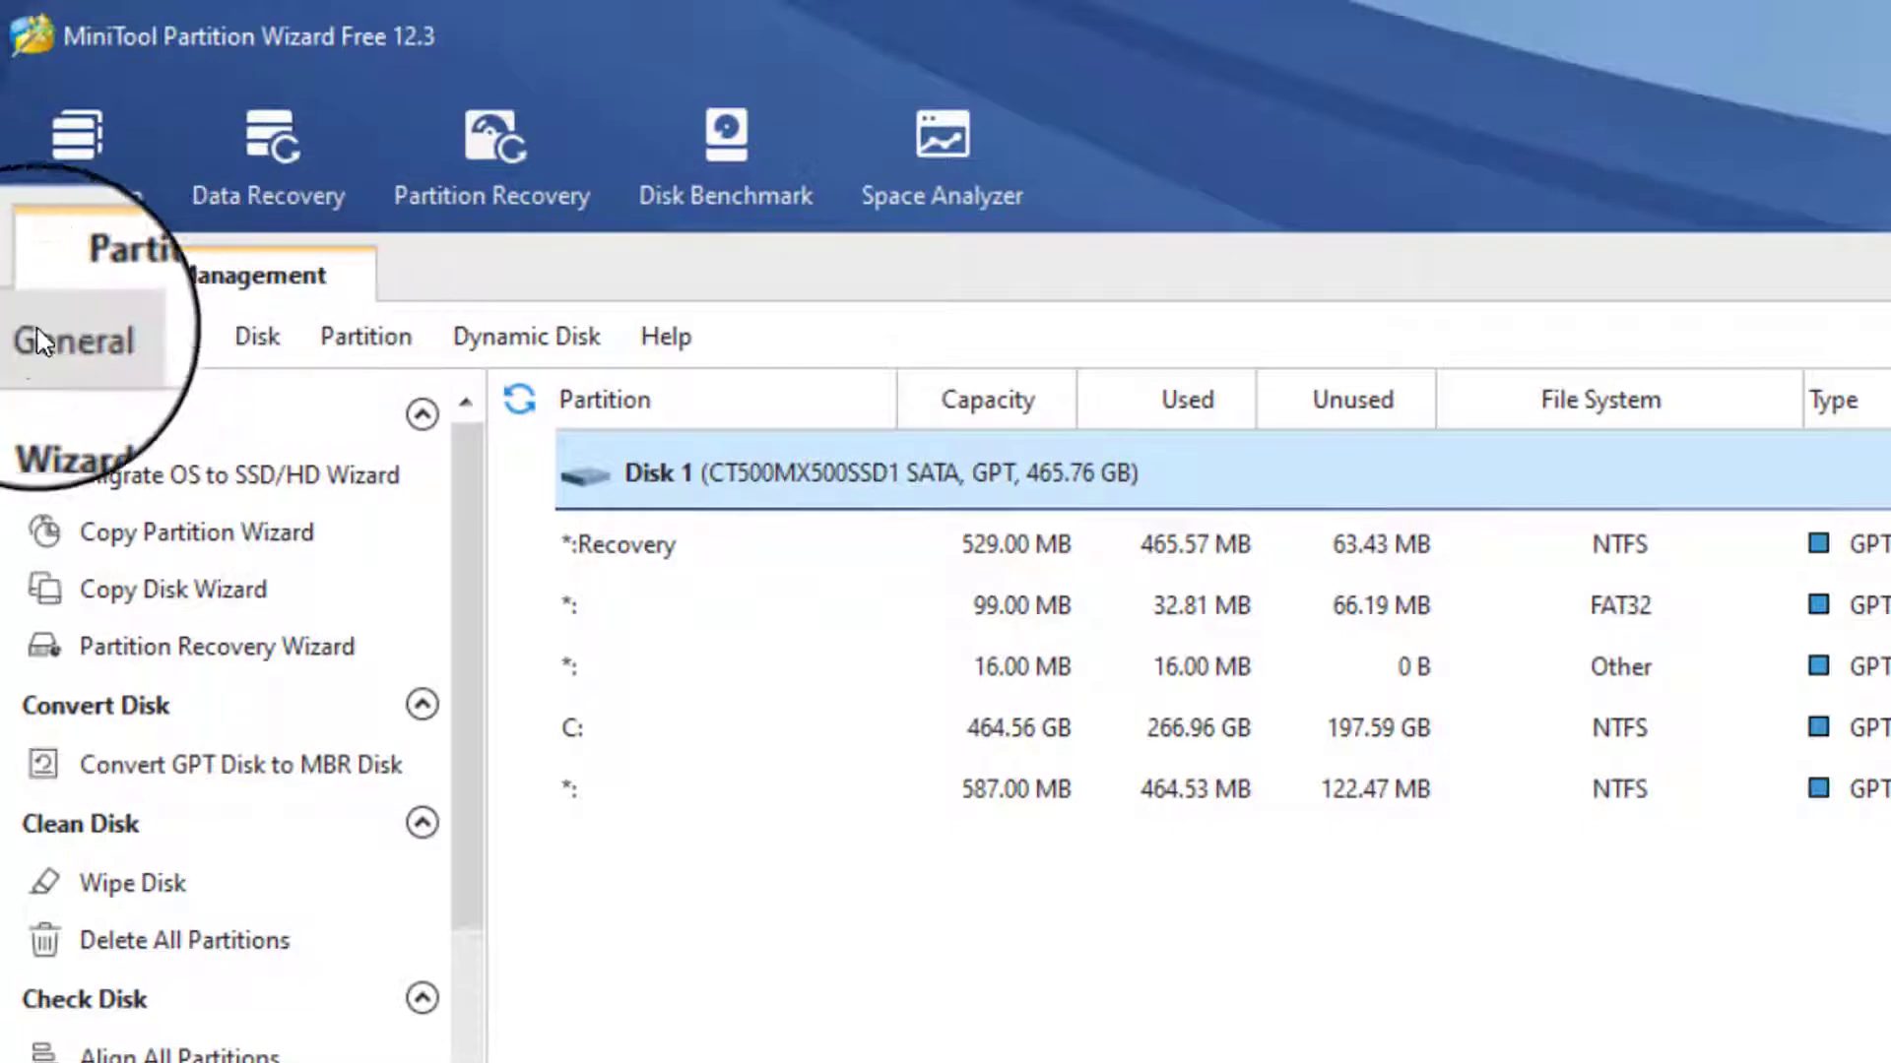
- Turn on the Legend Bar under View to show partition-type colours from GPT/Primary to Unallocated
click(24, 342)
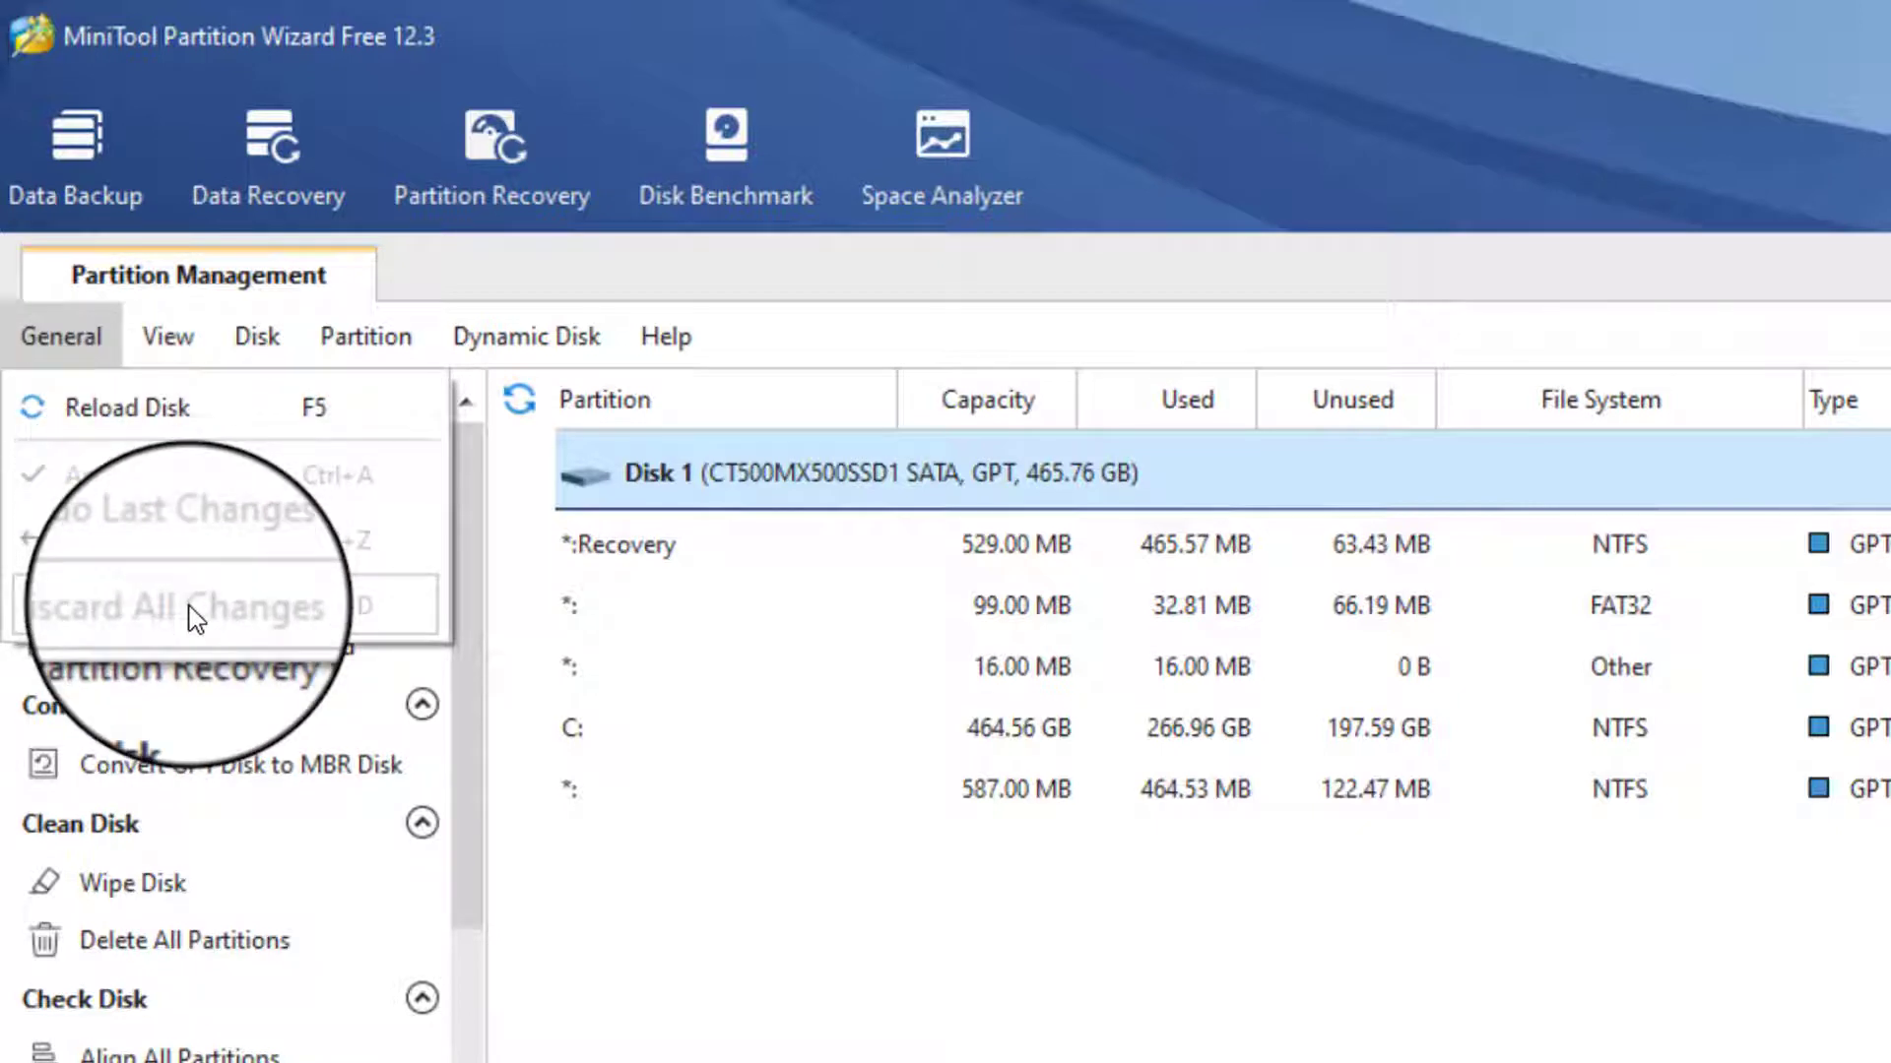
click(802, 1004)
click(163, 338)
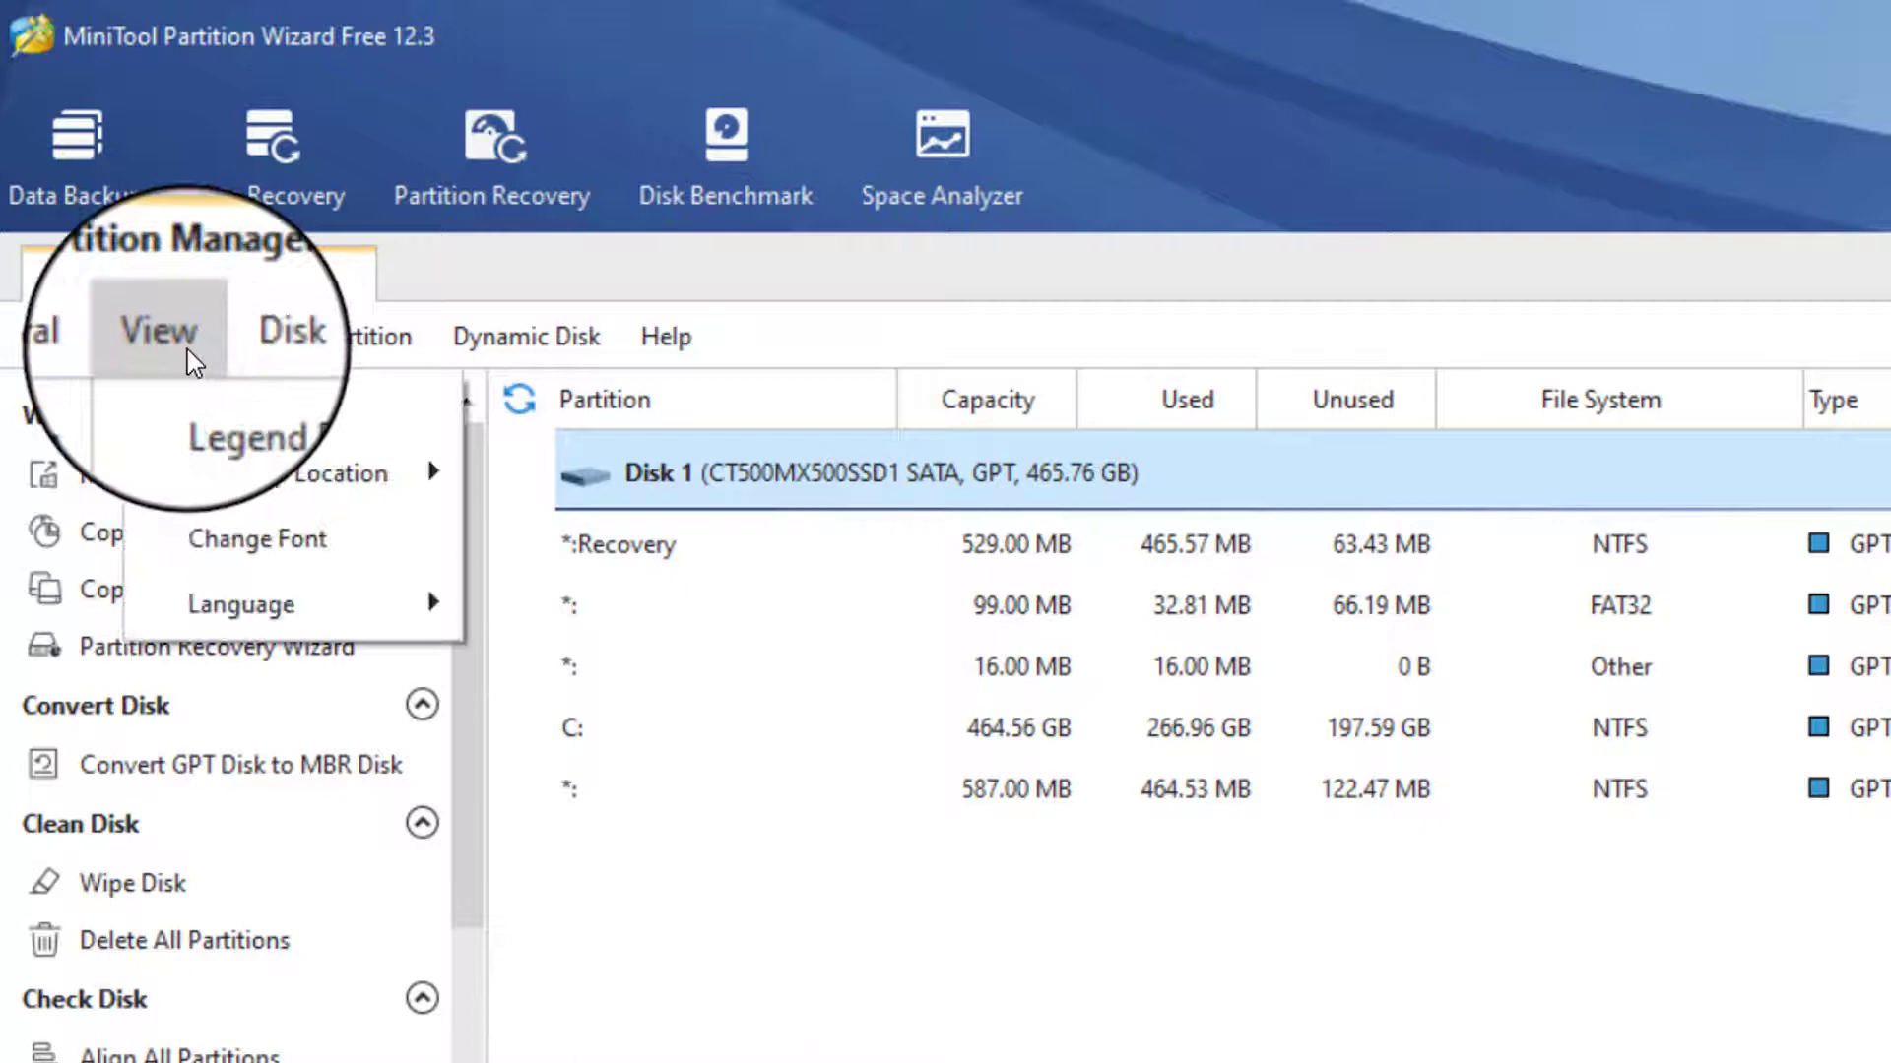
click(254, 417)
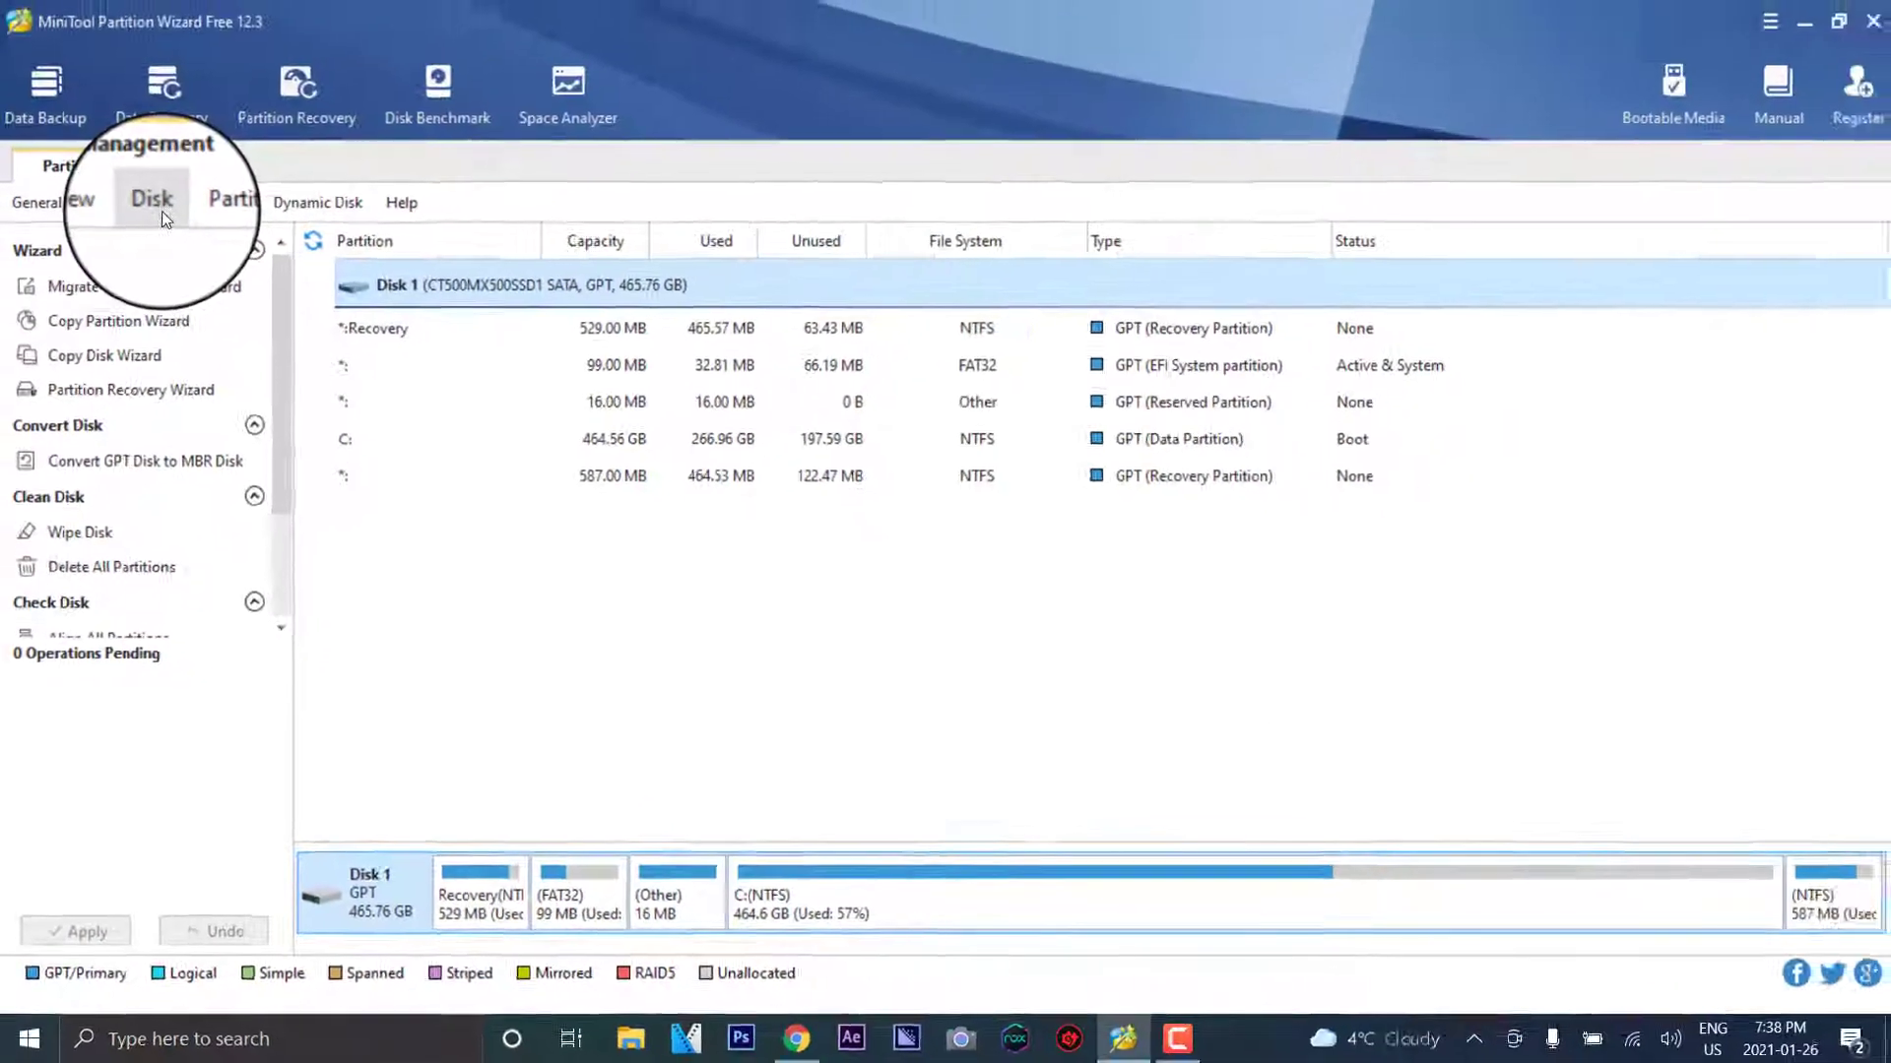
click(162, 209)
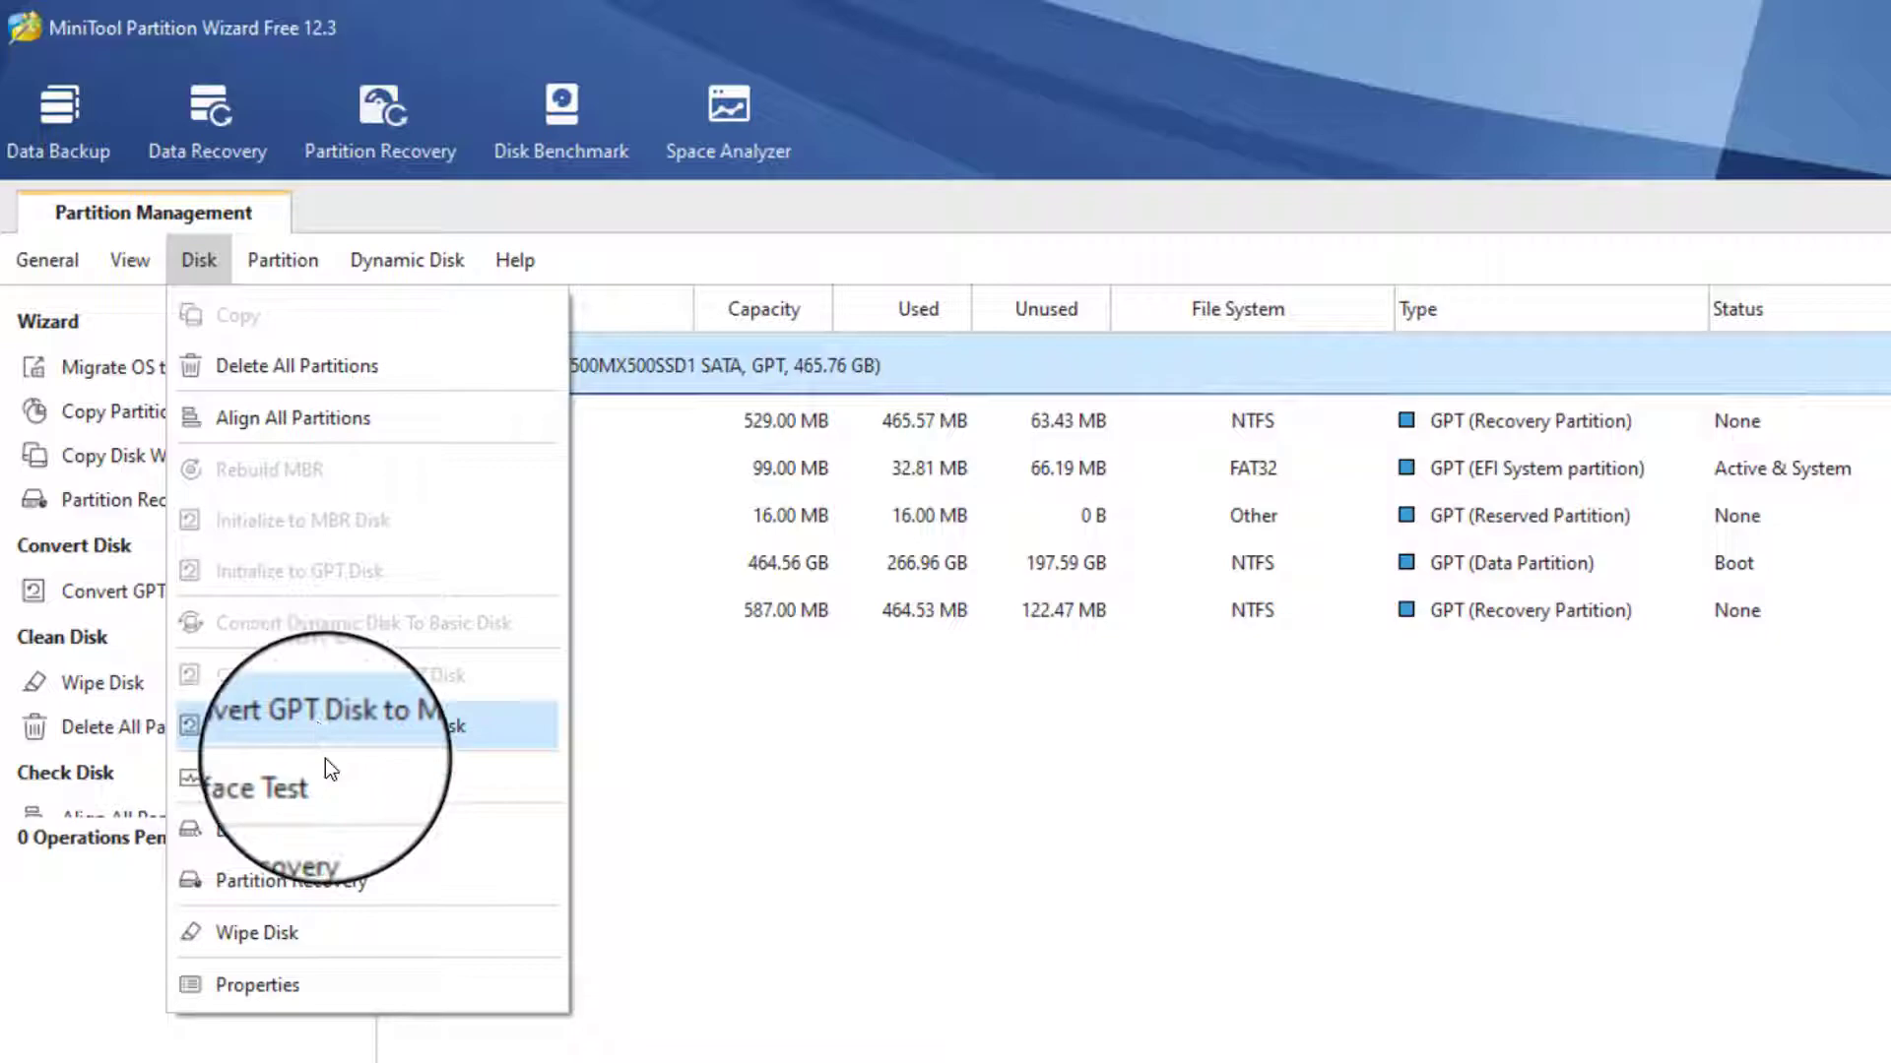
click(263, 988)
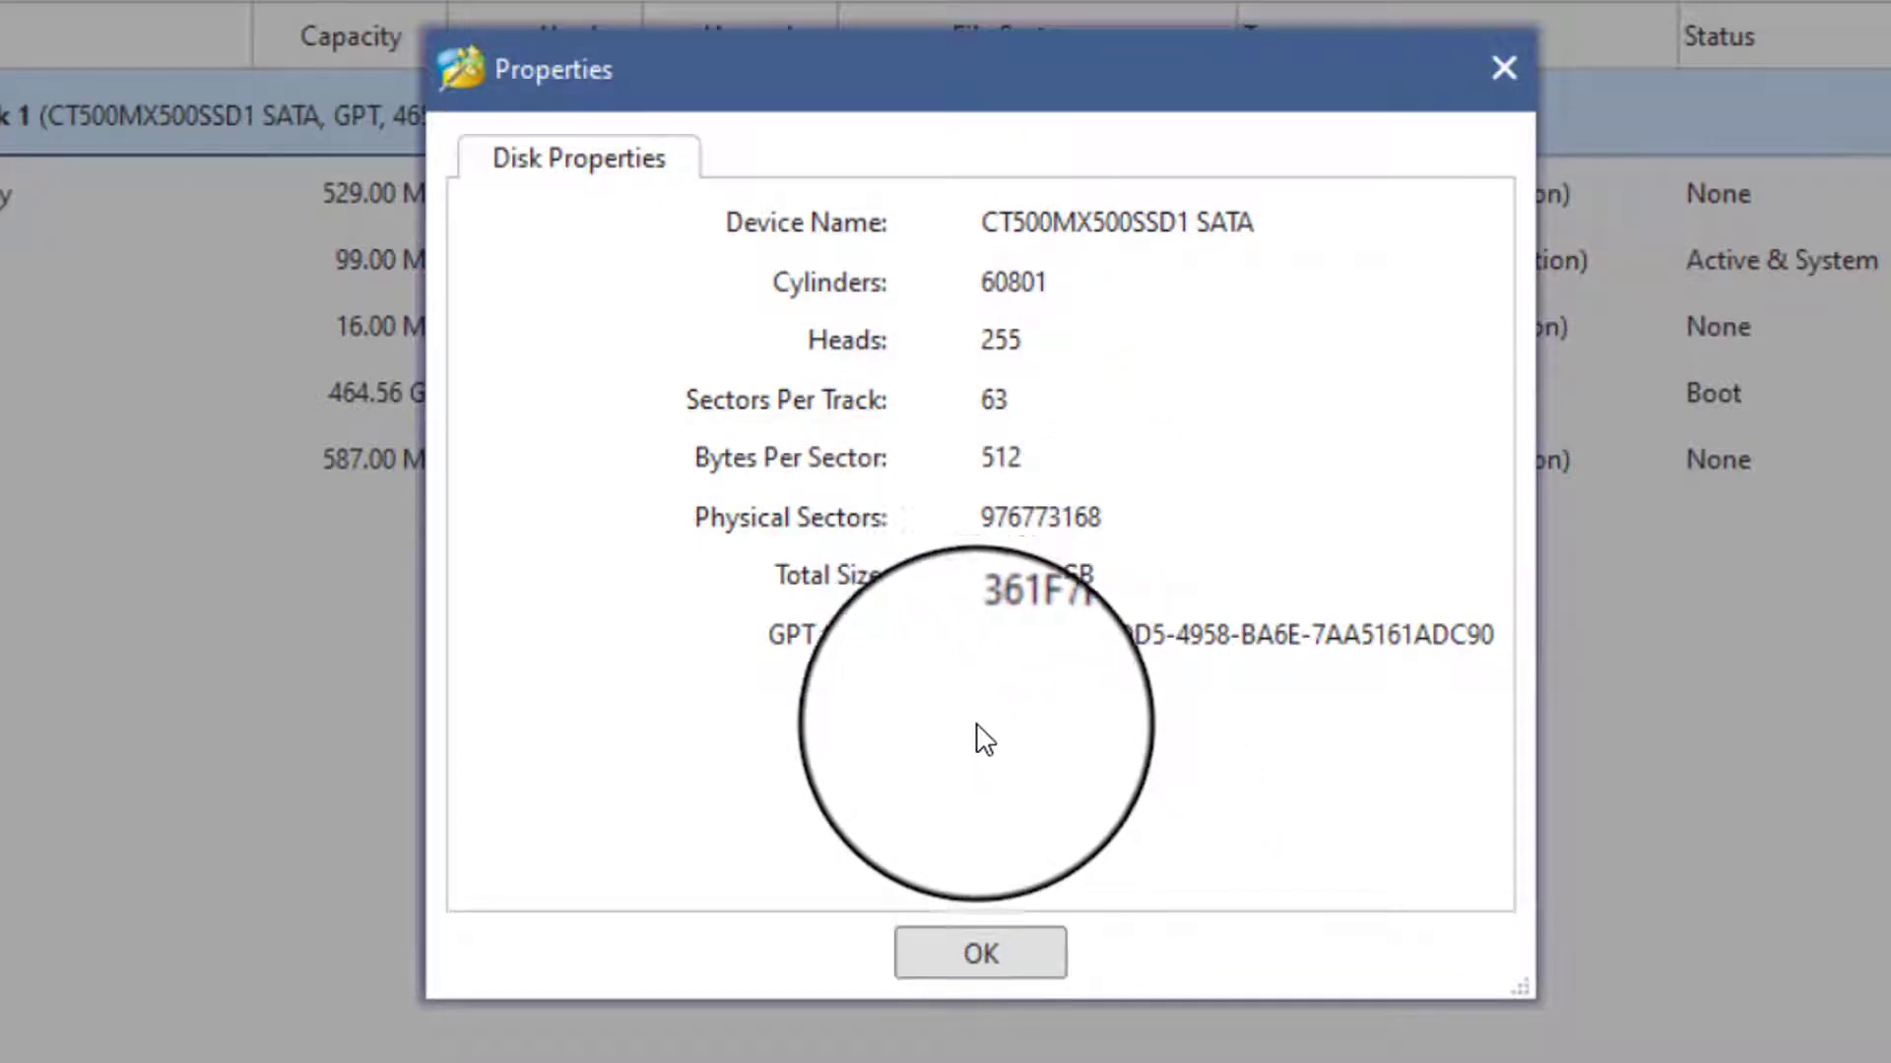
click(1030, 960)
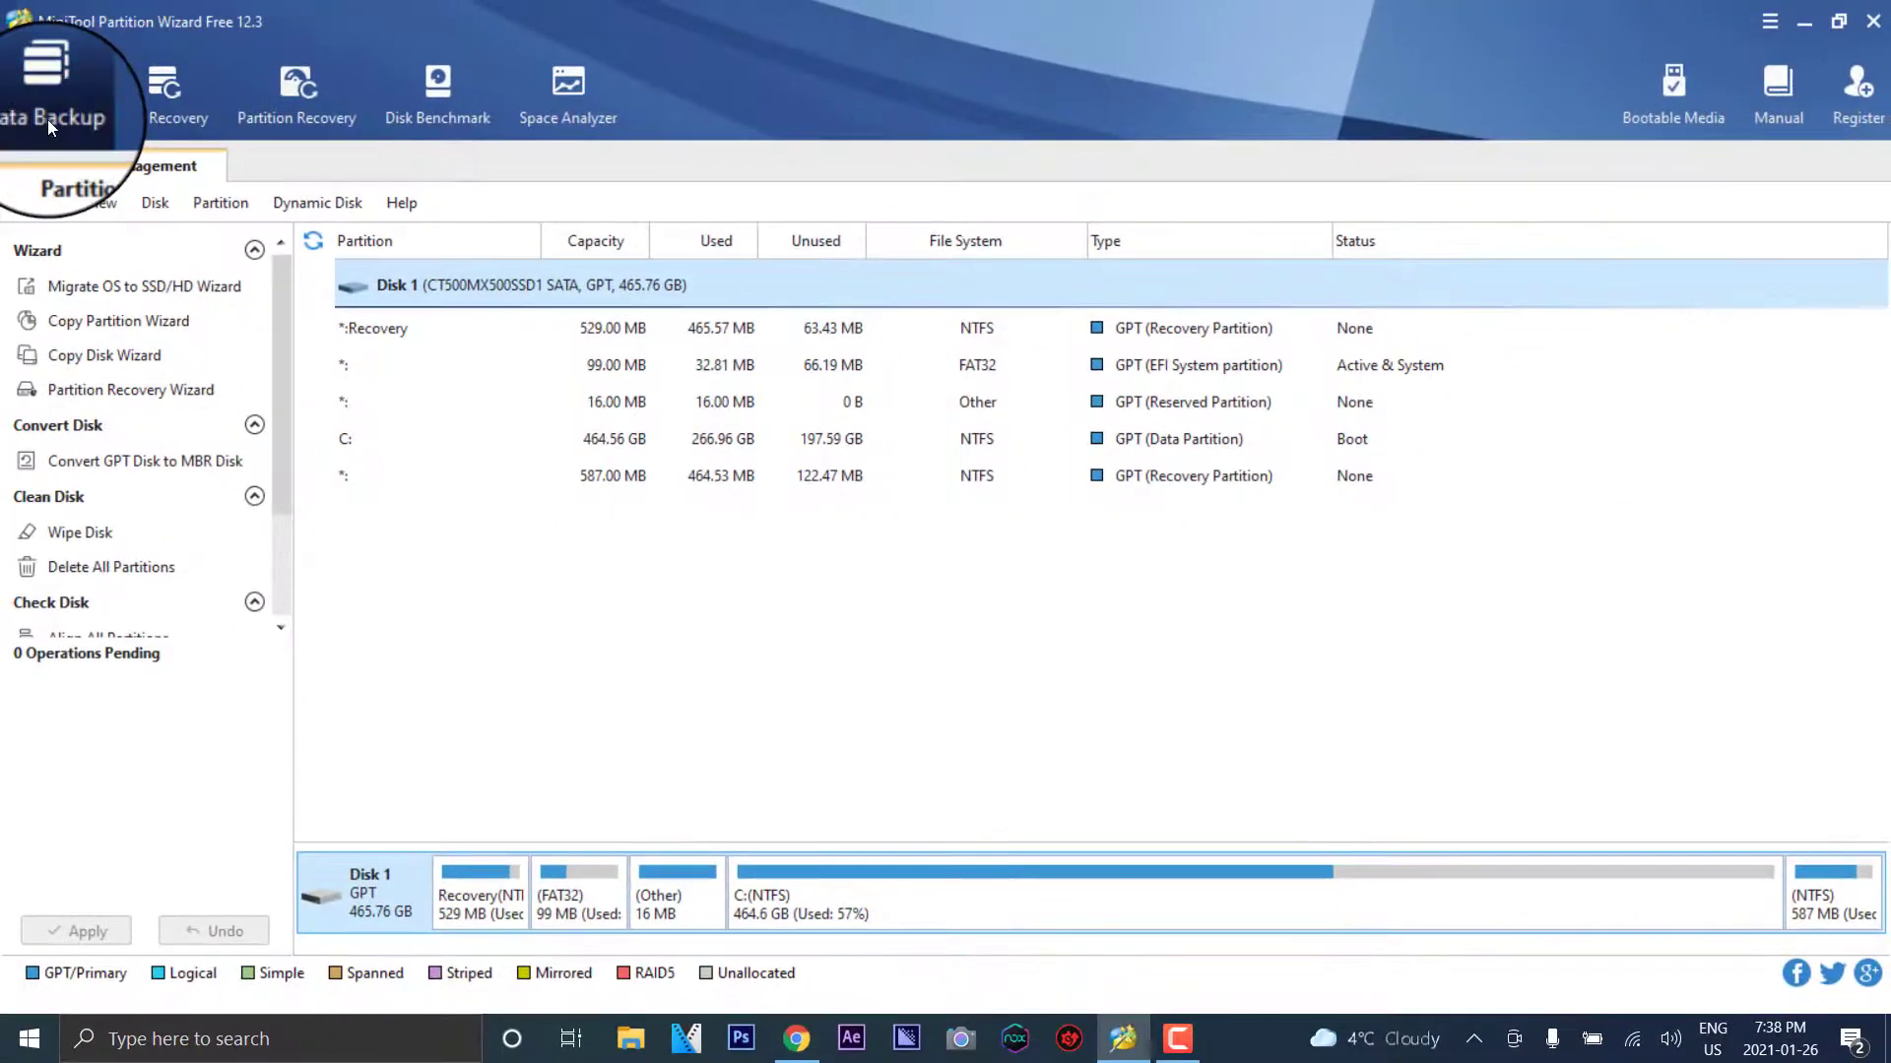
- Start Data Backup, accept getting ShadowMaker, and close the ShadowMaker web page
click(47, 120)
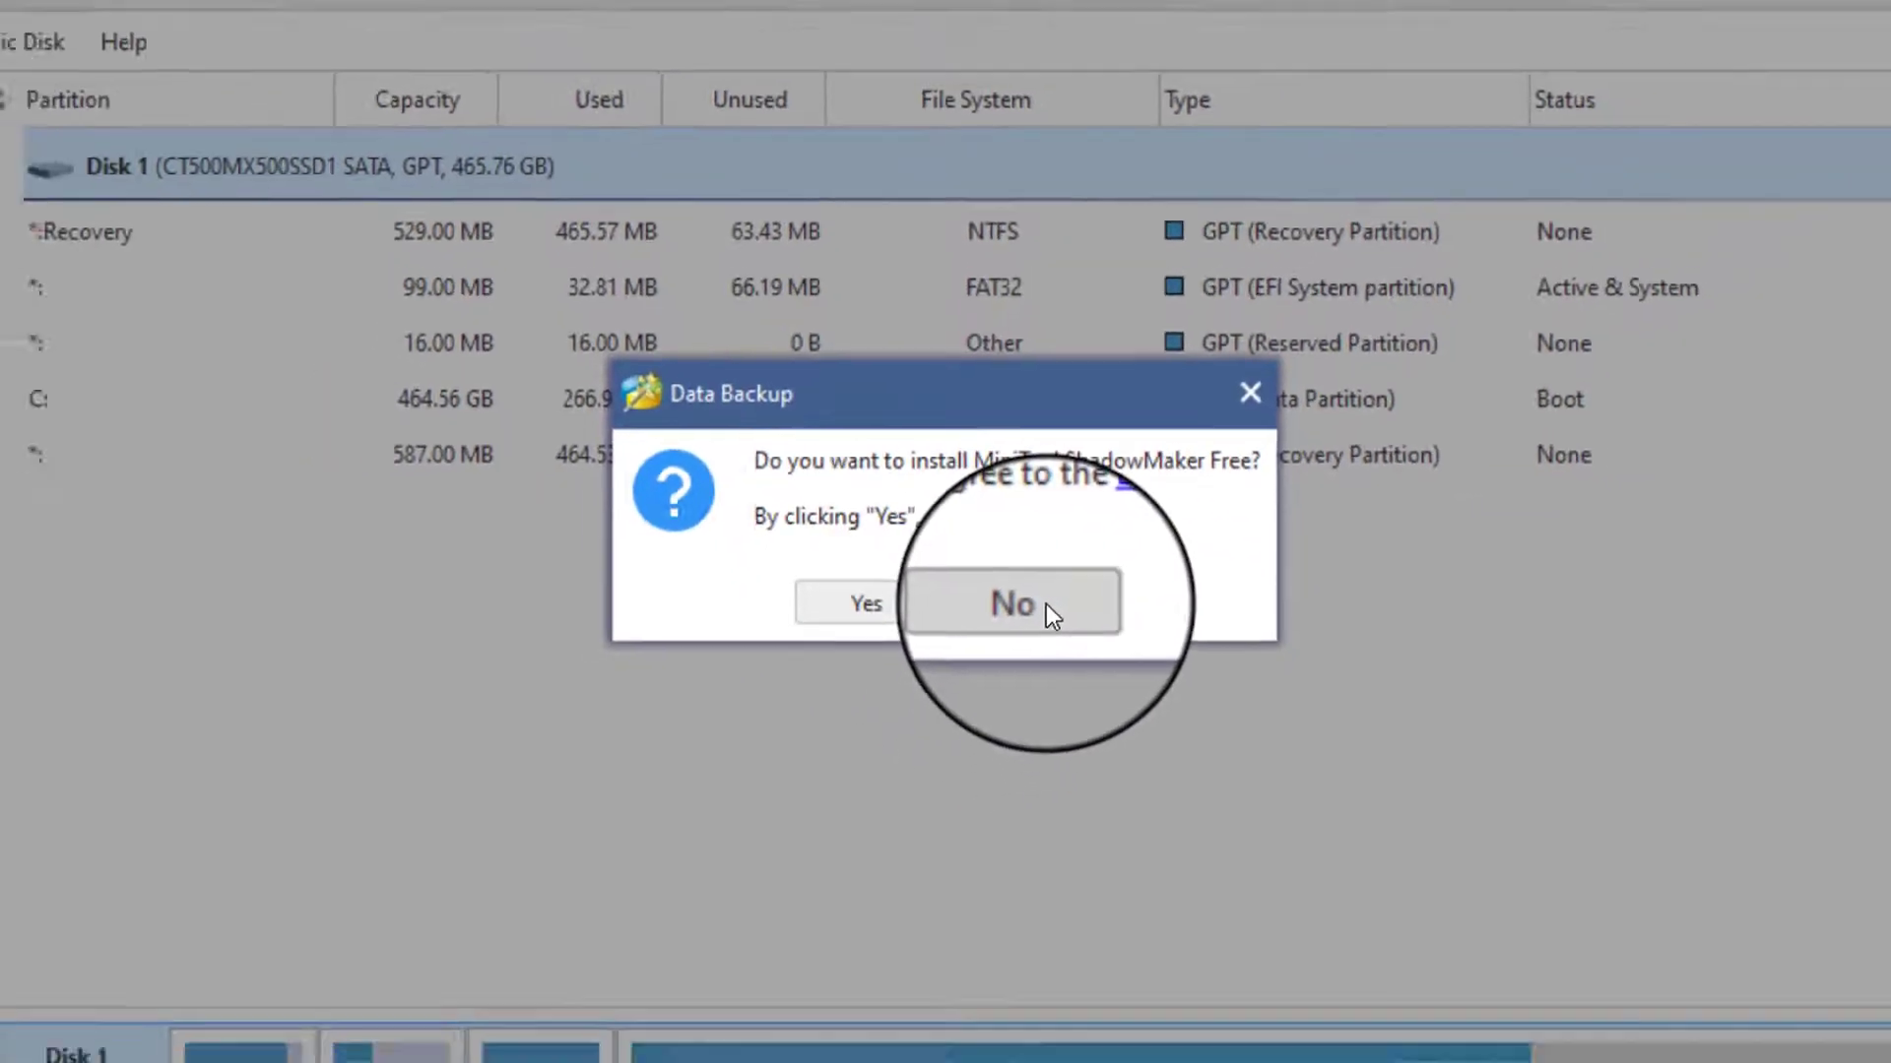
click(1046, 605)
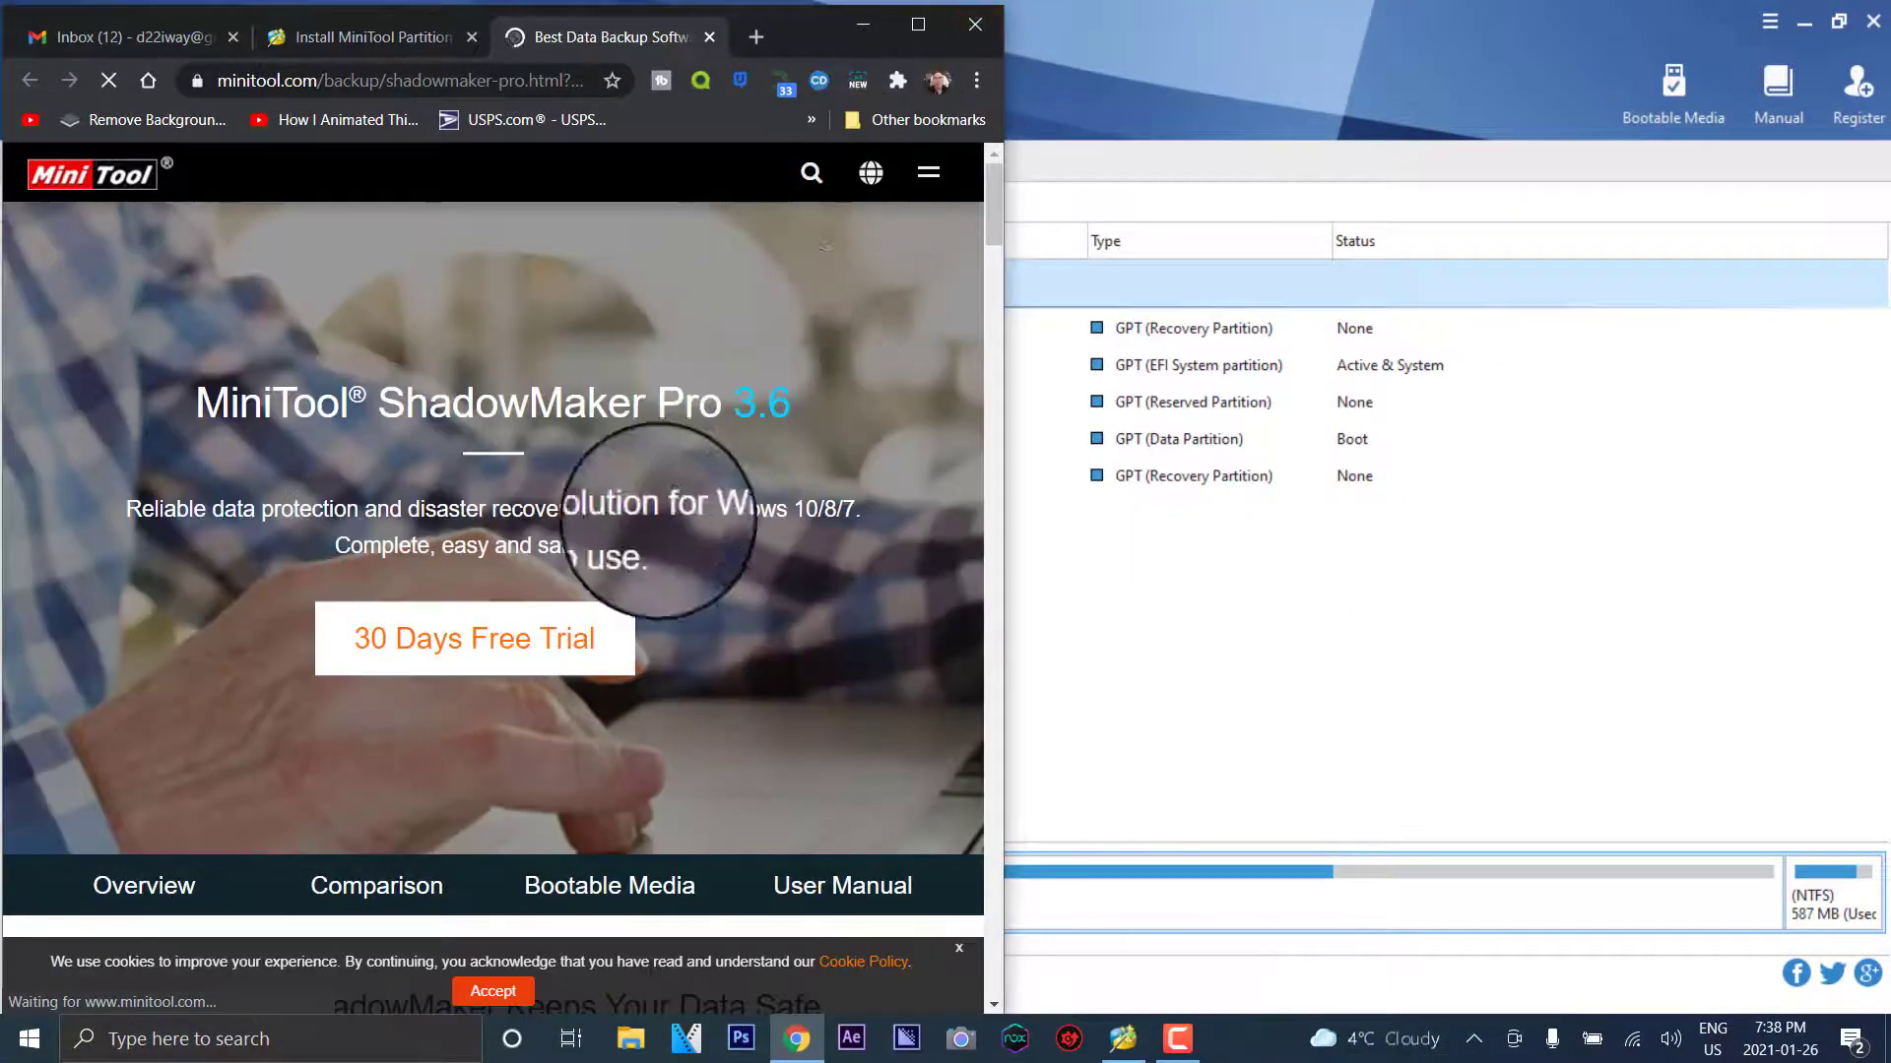
click(977, 32)
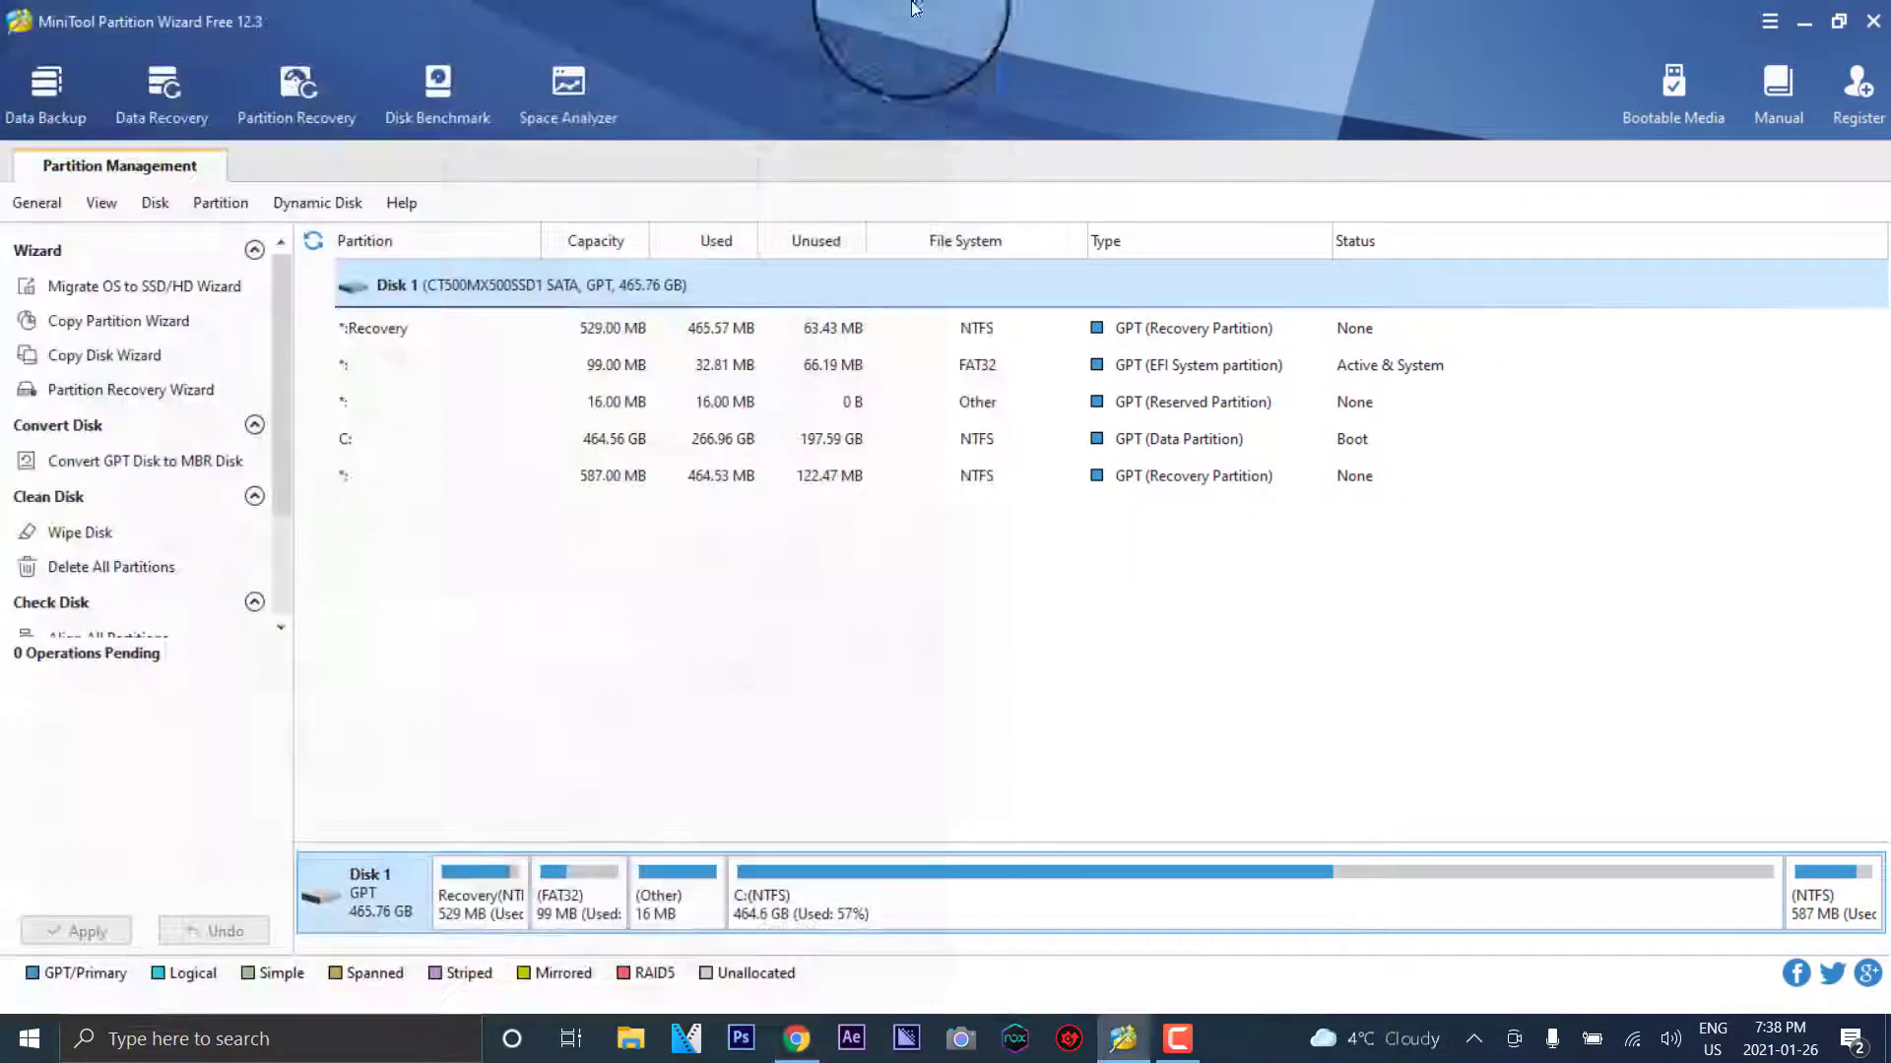
- Open Data Recovery and browse its desktop, Recycle Bin, folder, drive and disk sources
click(157, 108)
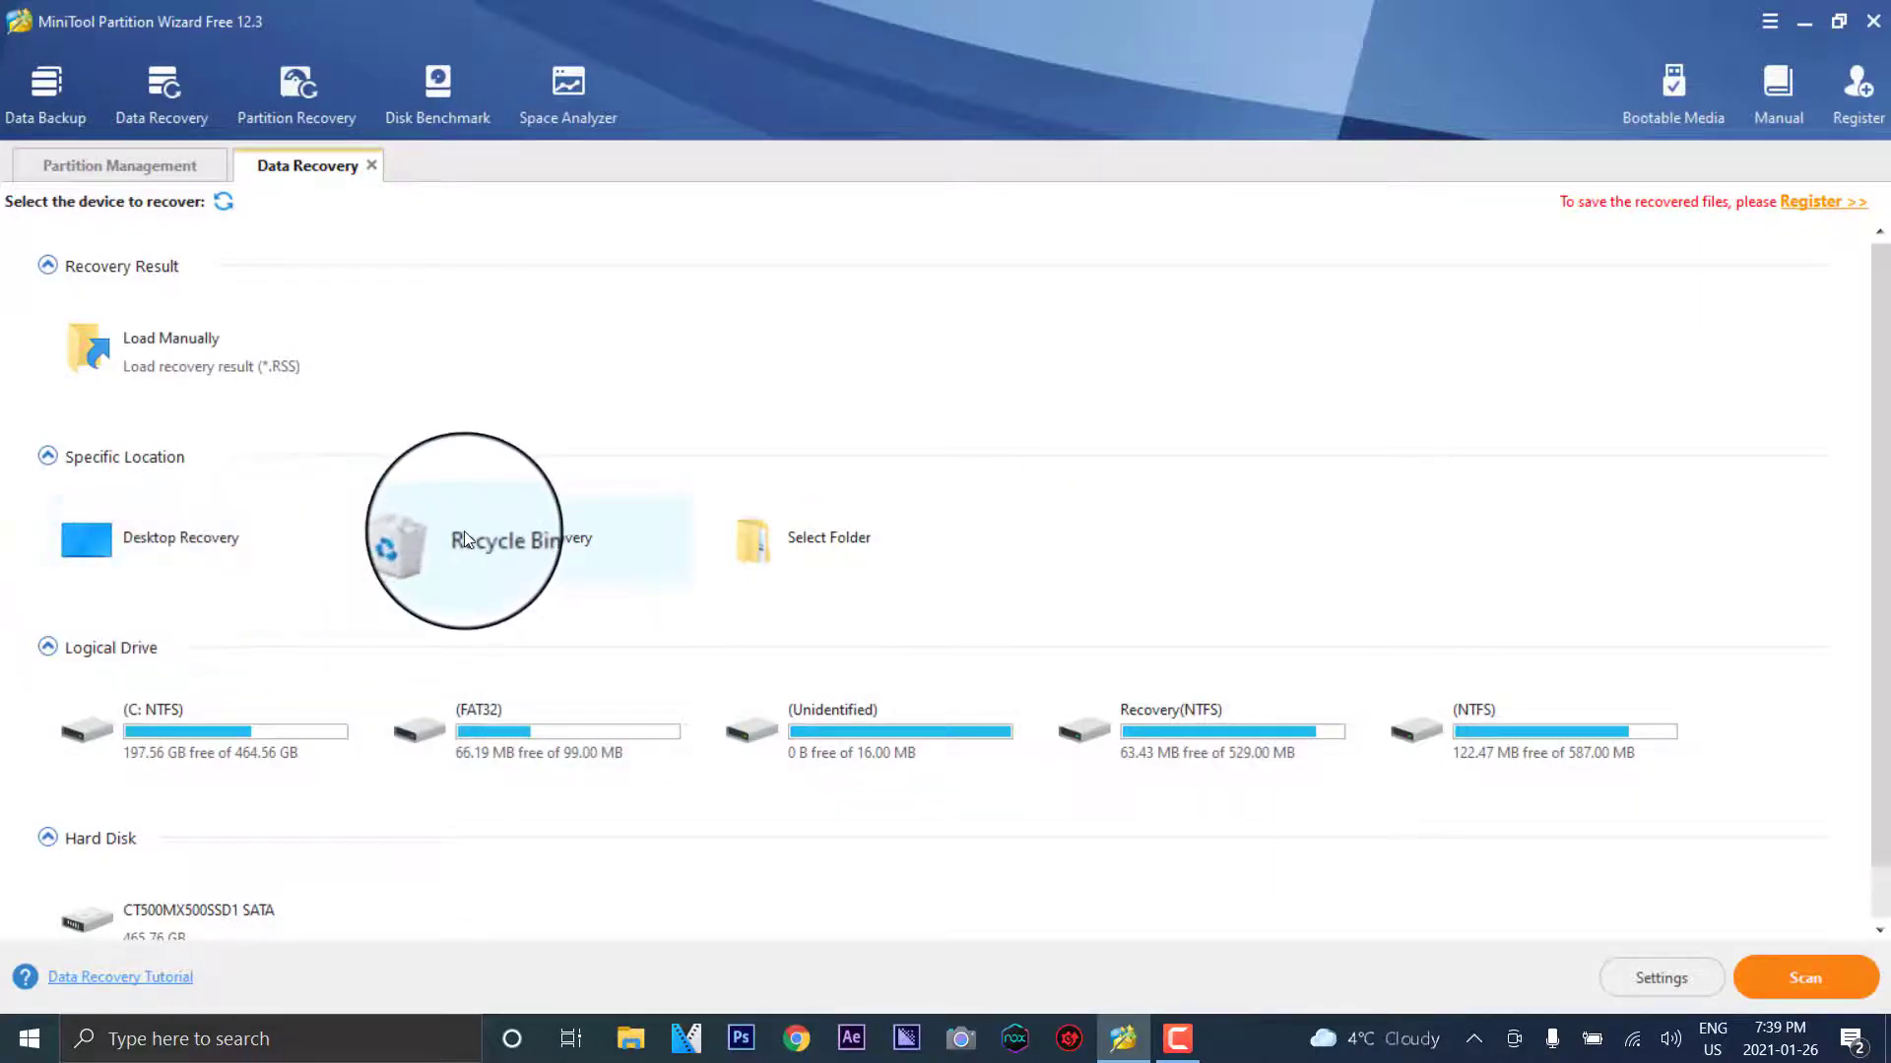
scroll(815, 556, down, 1)
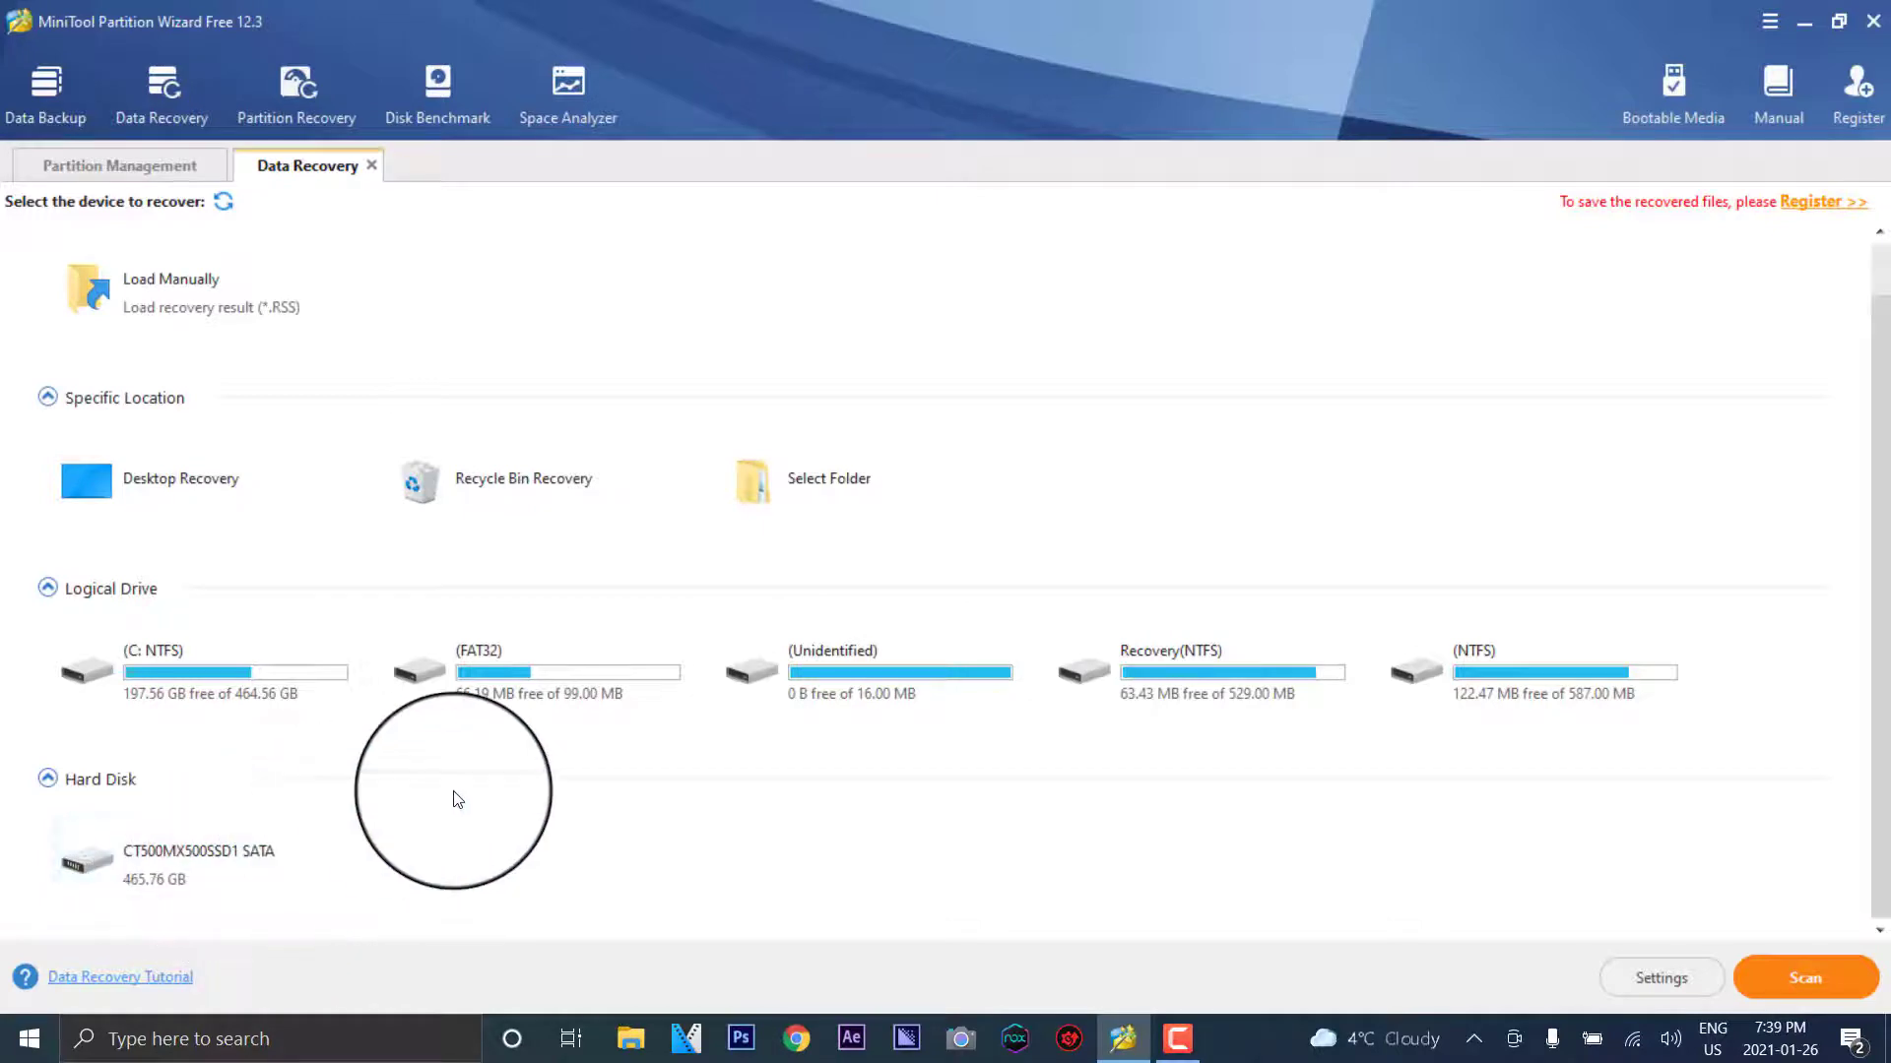
scroll(453, 796, up, 1)
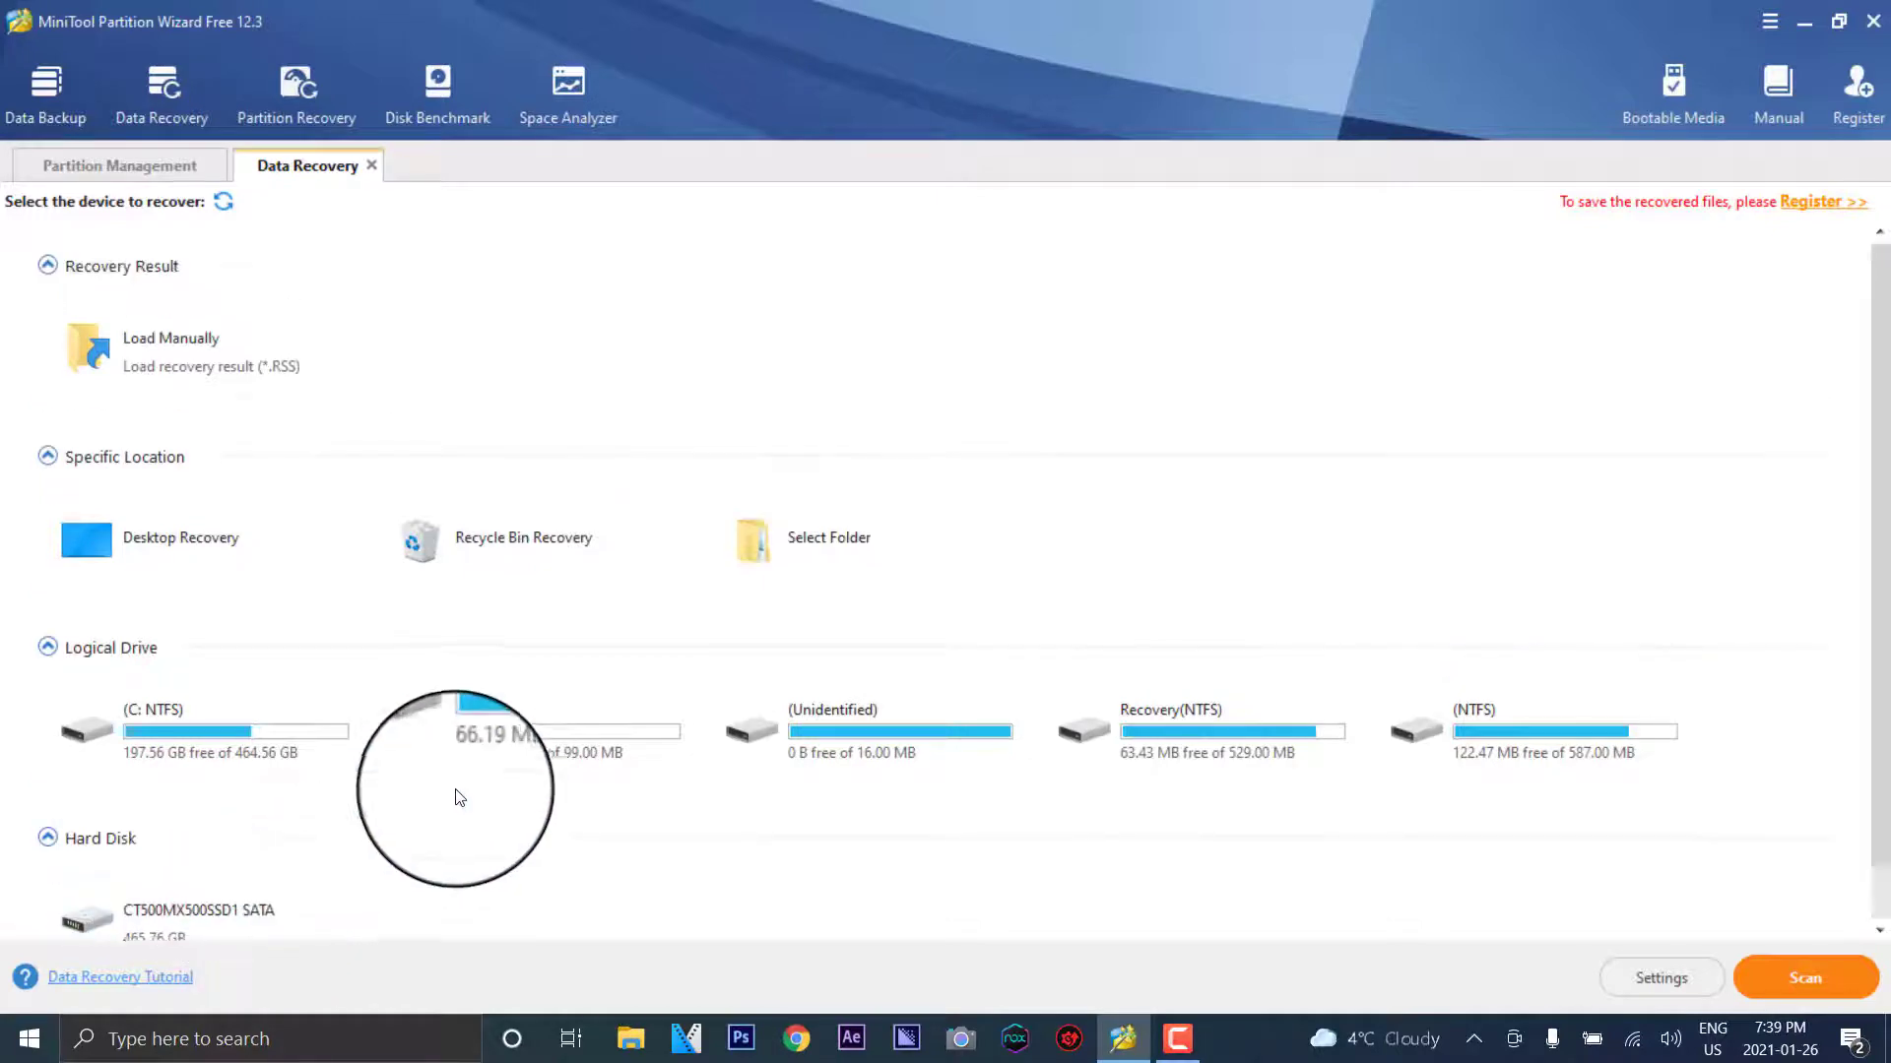
- Launch the Partition Recovery wizard, then cancel but decline to exit
click(313, 85)
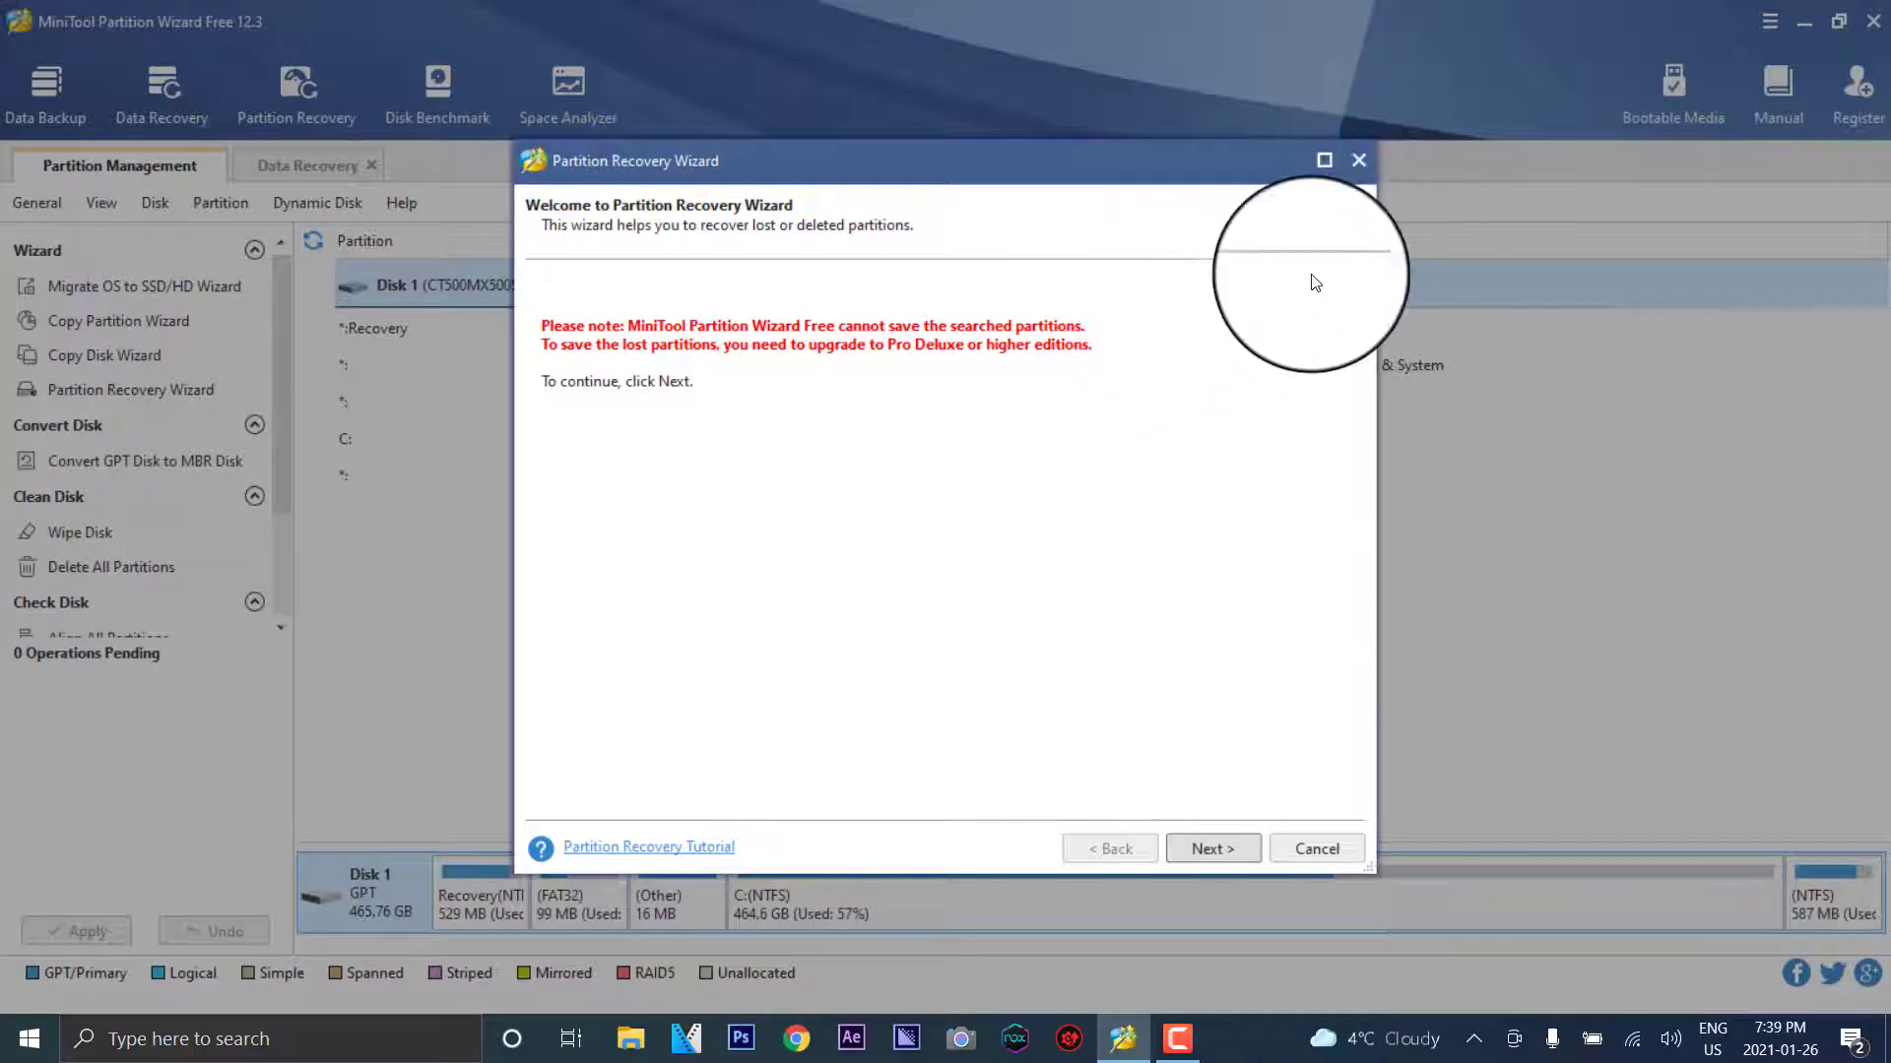
click(1319, 849)
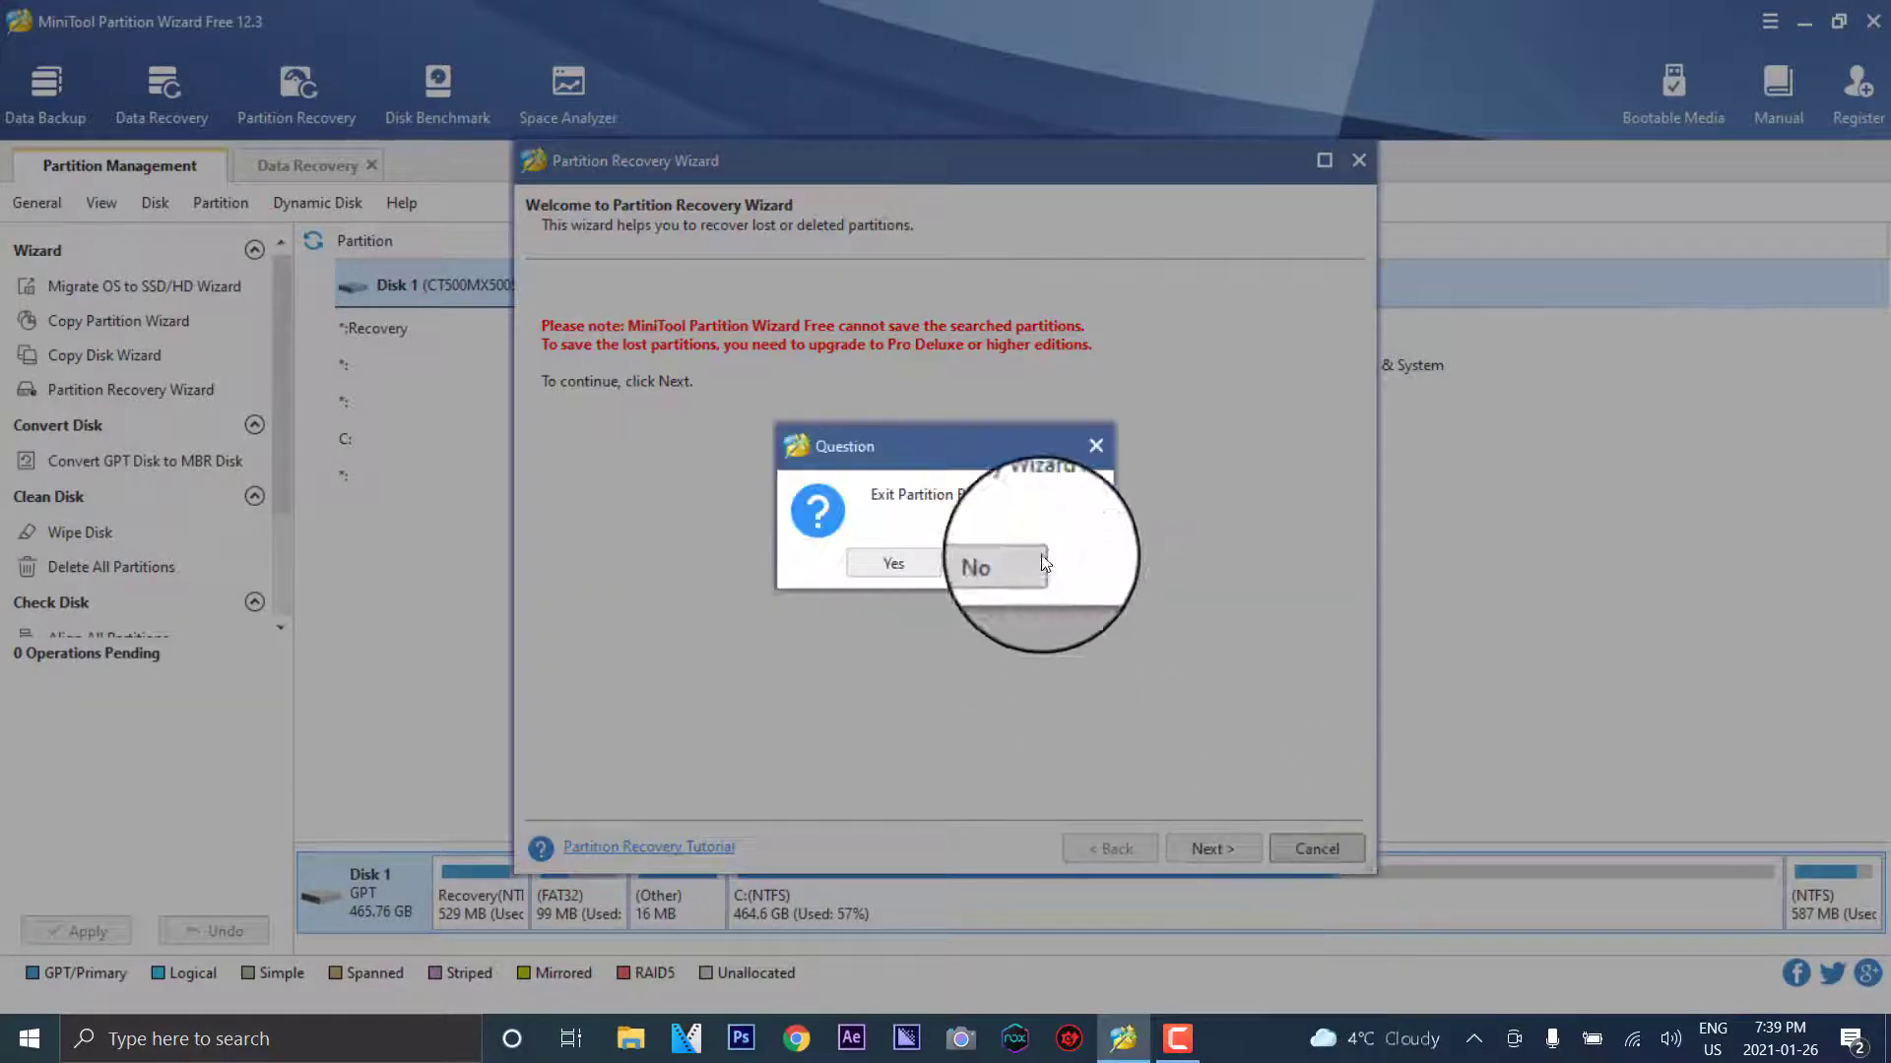
click(1008, 565)
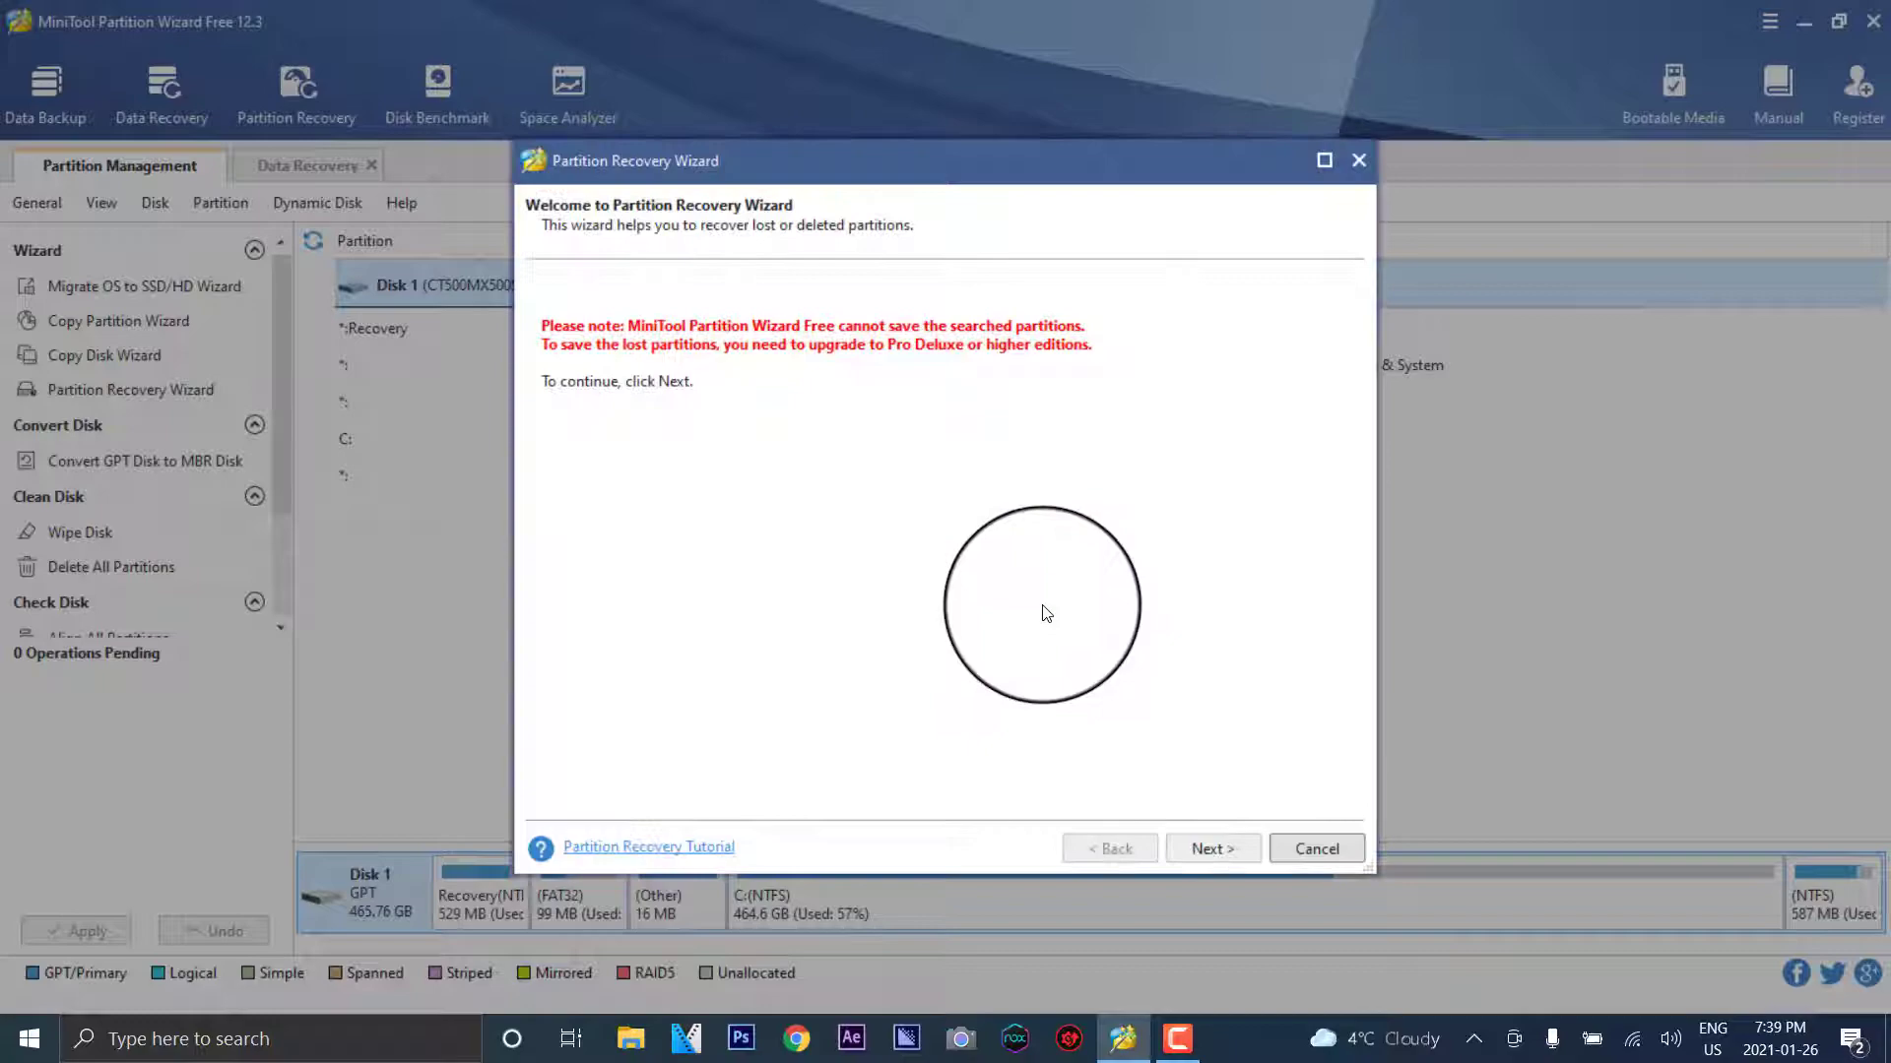
- Exit the Partition Recovery wizard and bring up Disk Benchmark for drive C:
click(1354, 161)
click(906, 567)
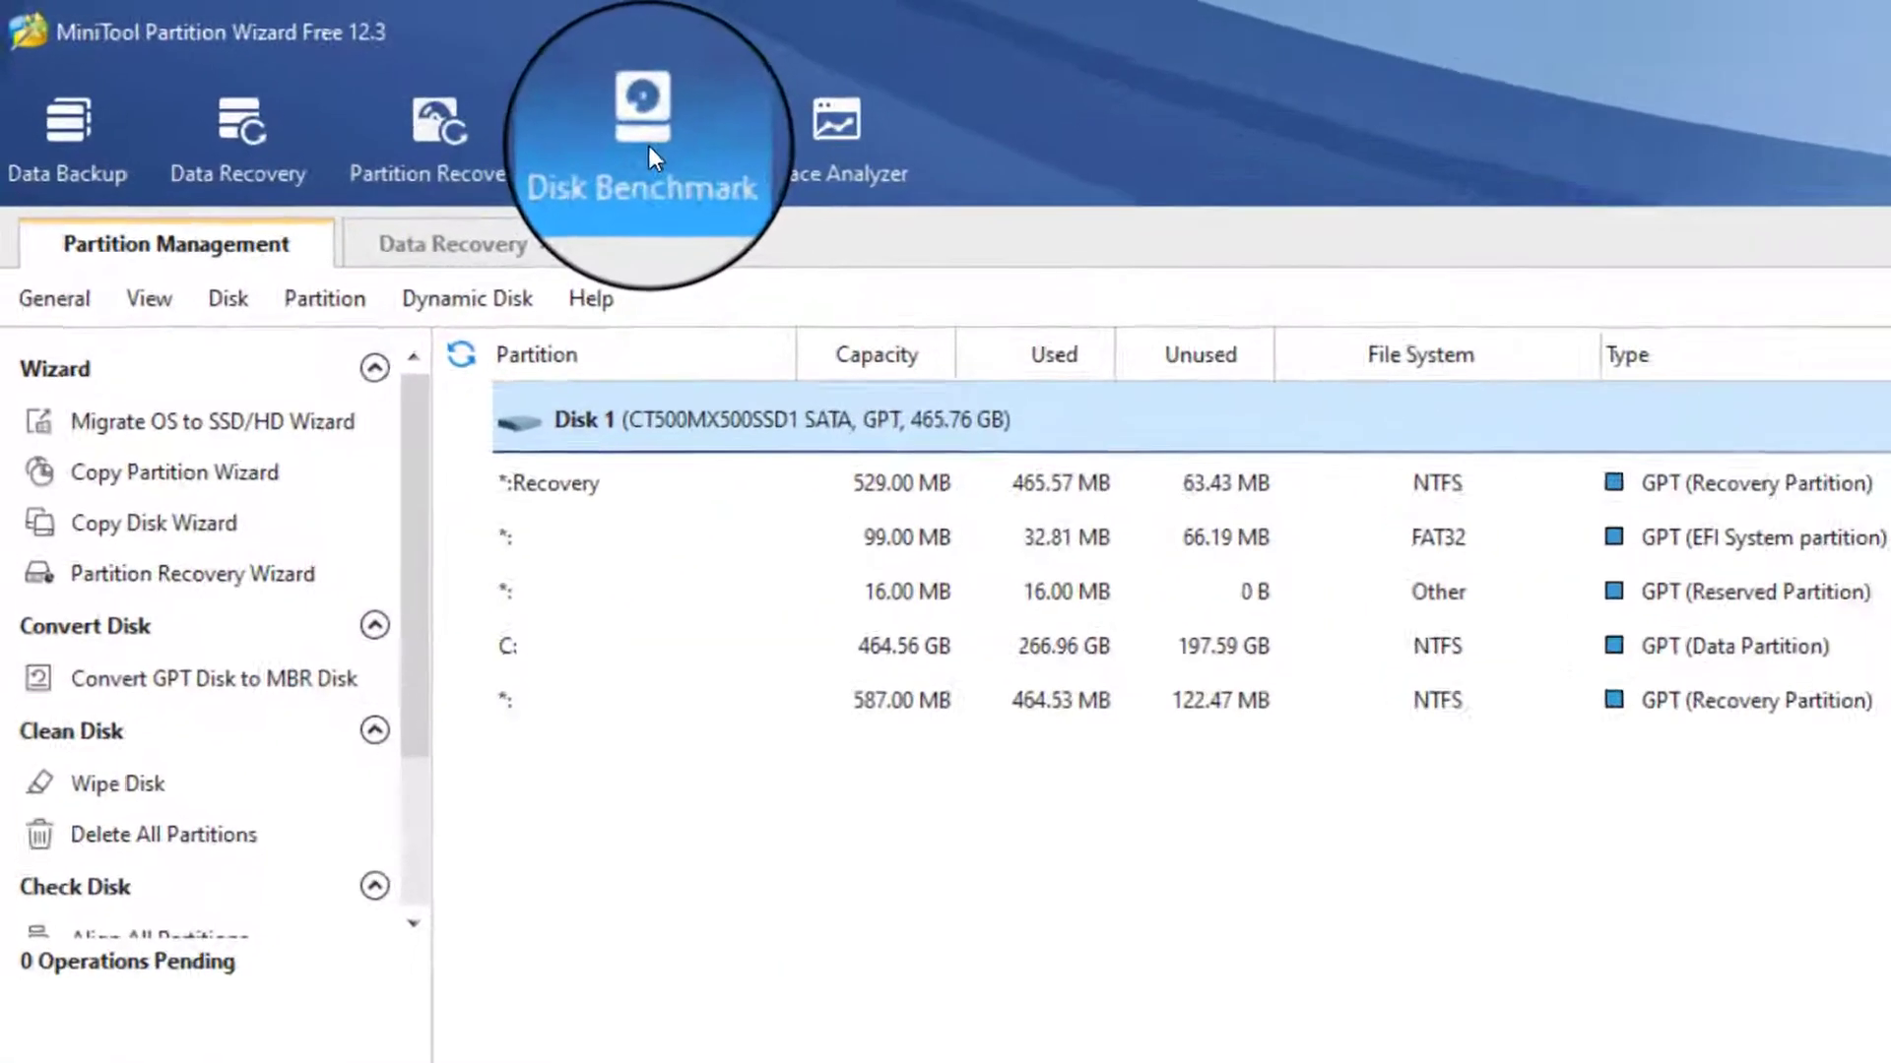
click(437, 93)
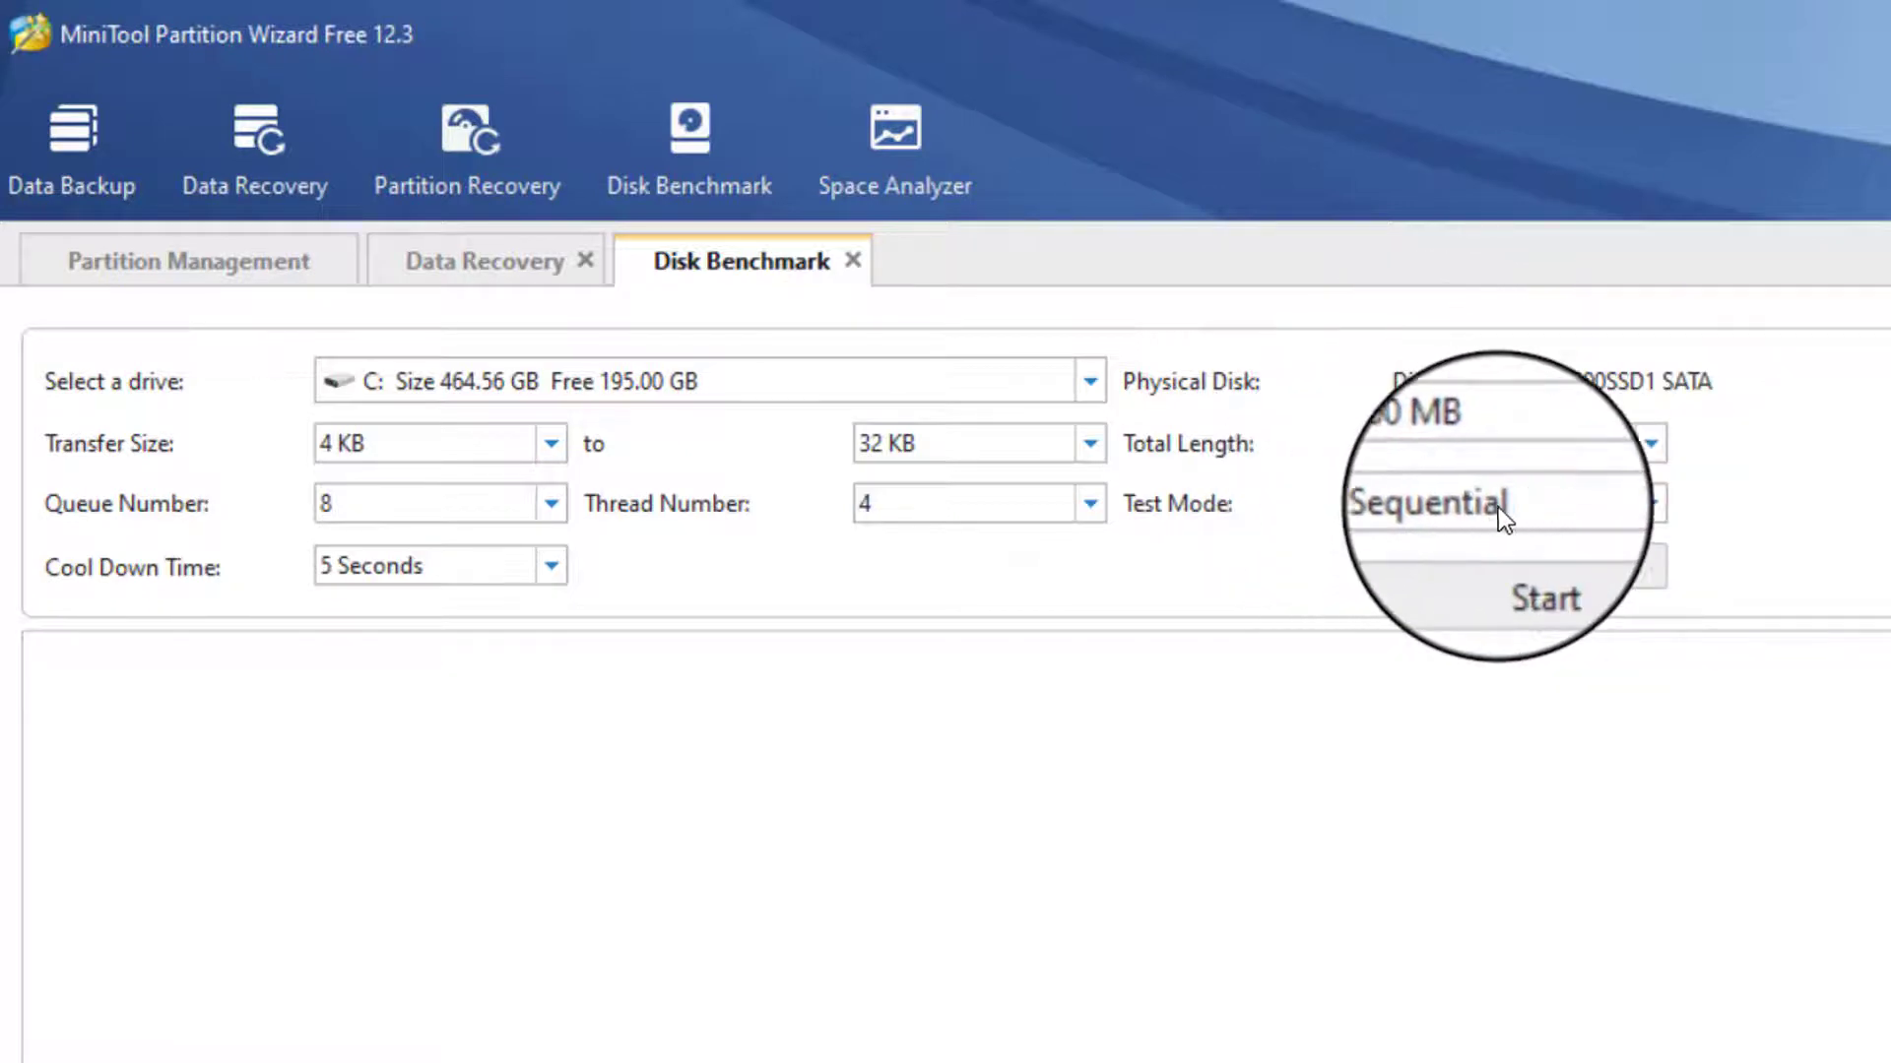
- Run a Space Analyzer scan of [C:] Local Disk to list its folder sizes
click(892, 169)
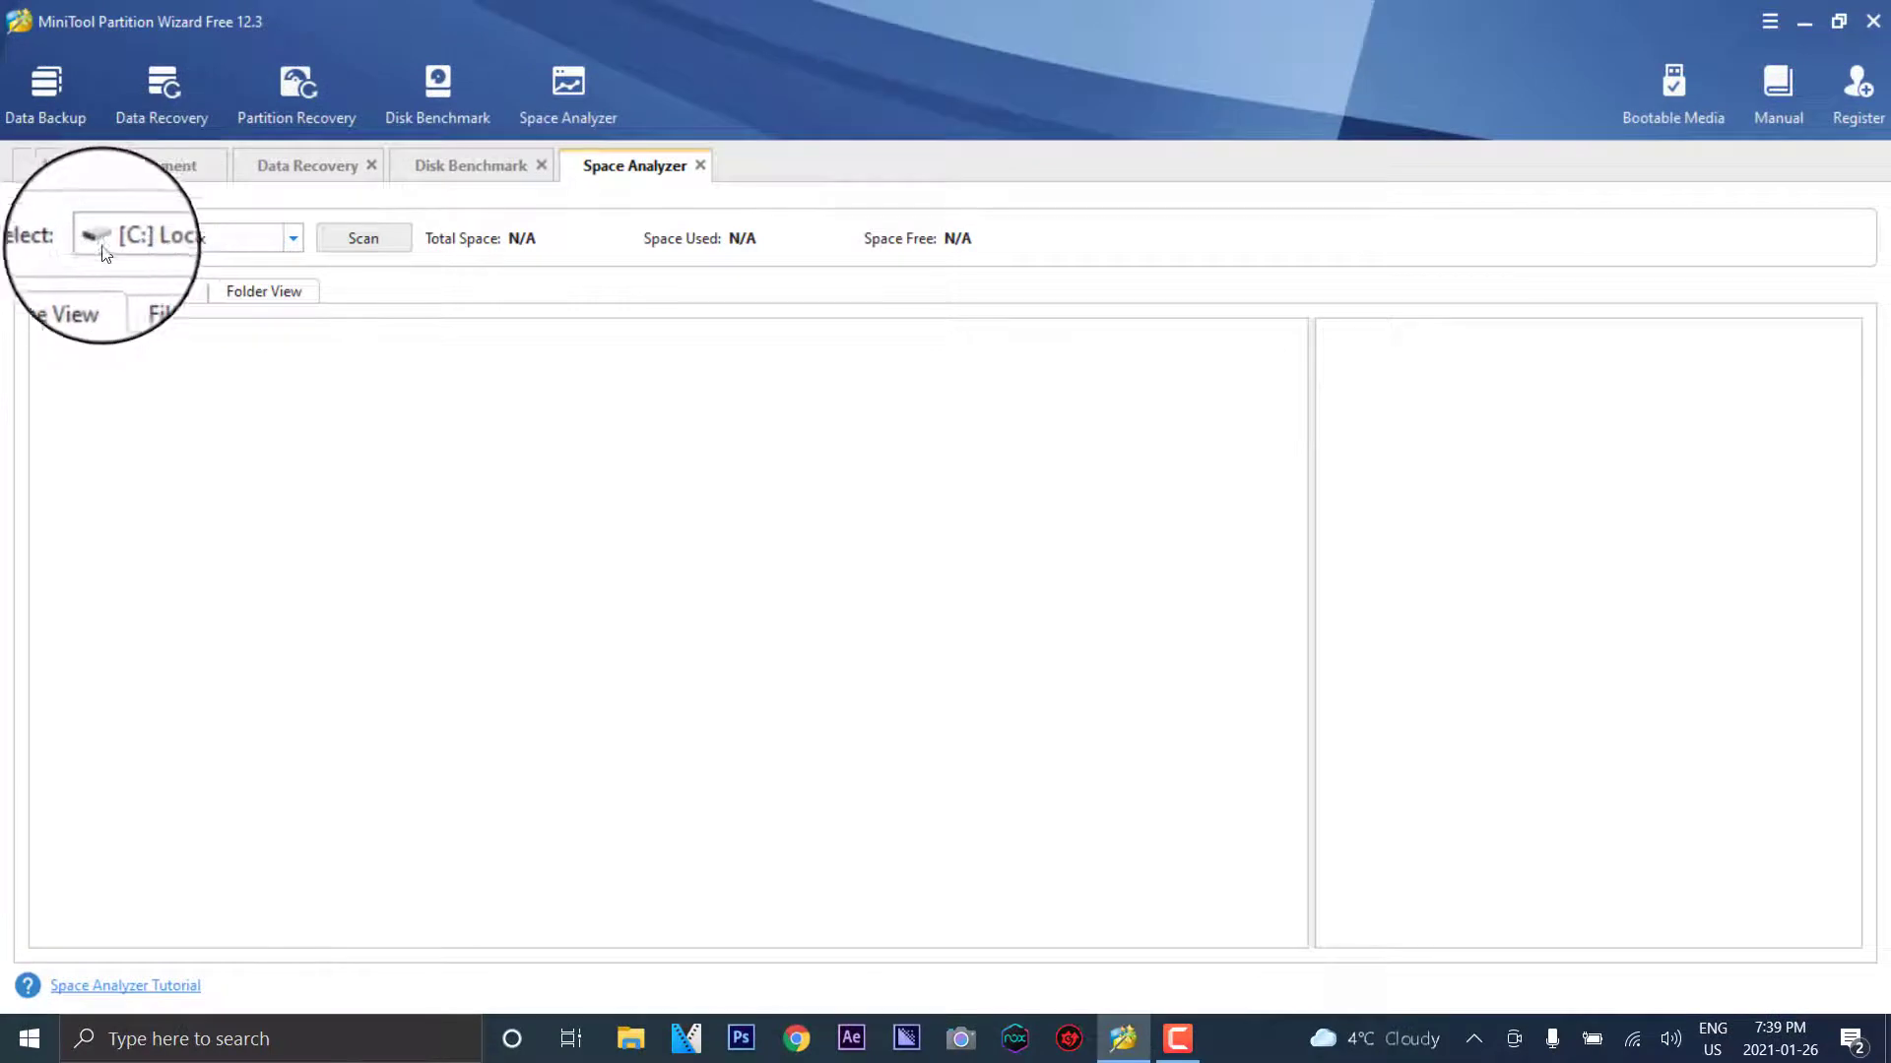
click(387, 255)
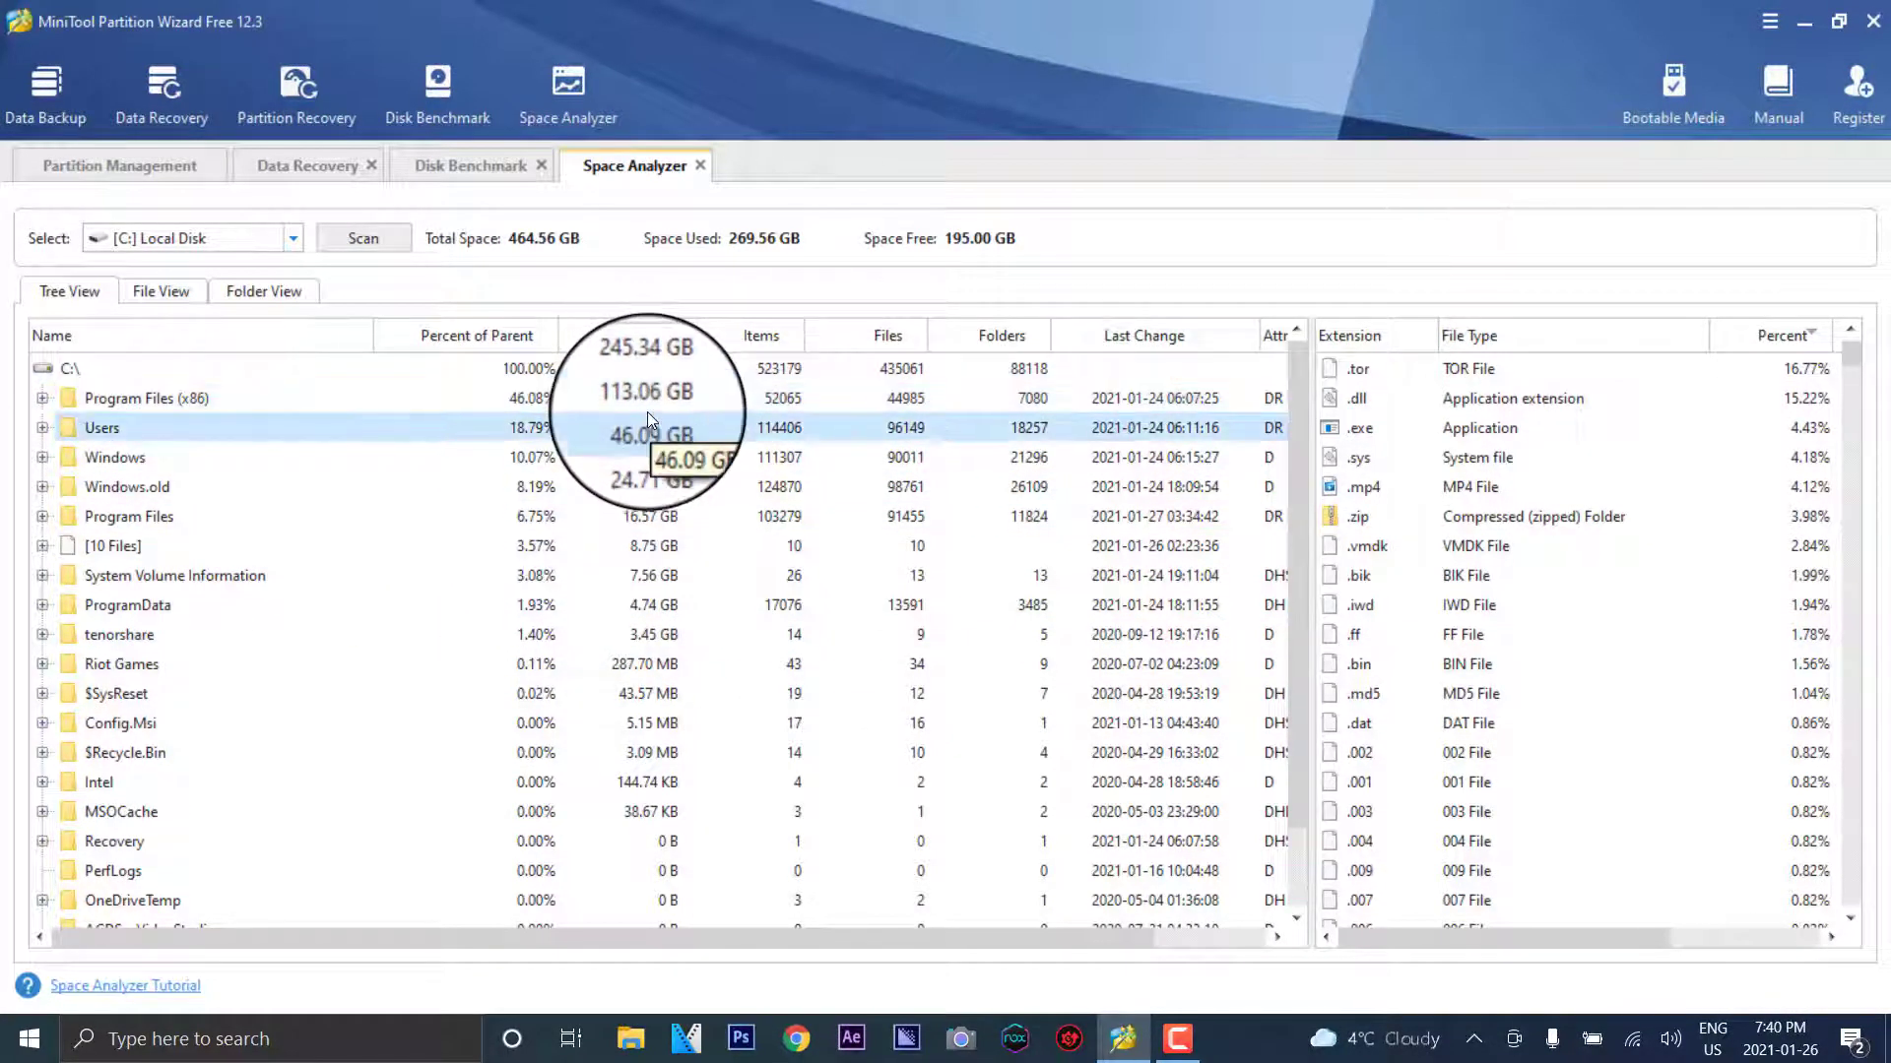
- Sort the C: folder tree by size, item count and file count, ending on Attribute
click(633, 336)
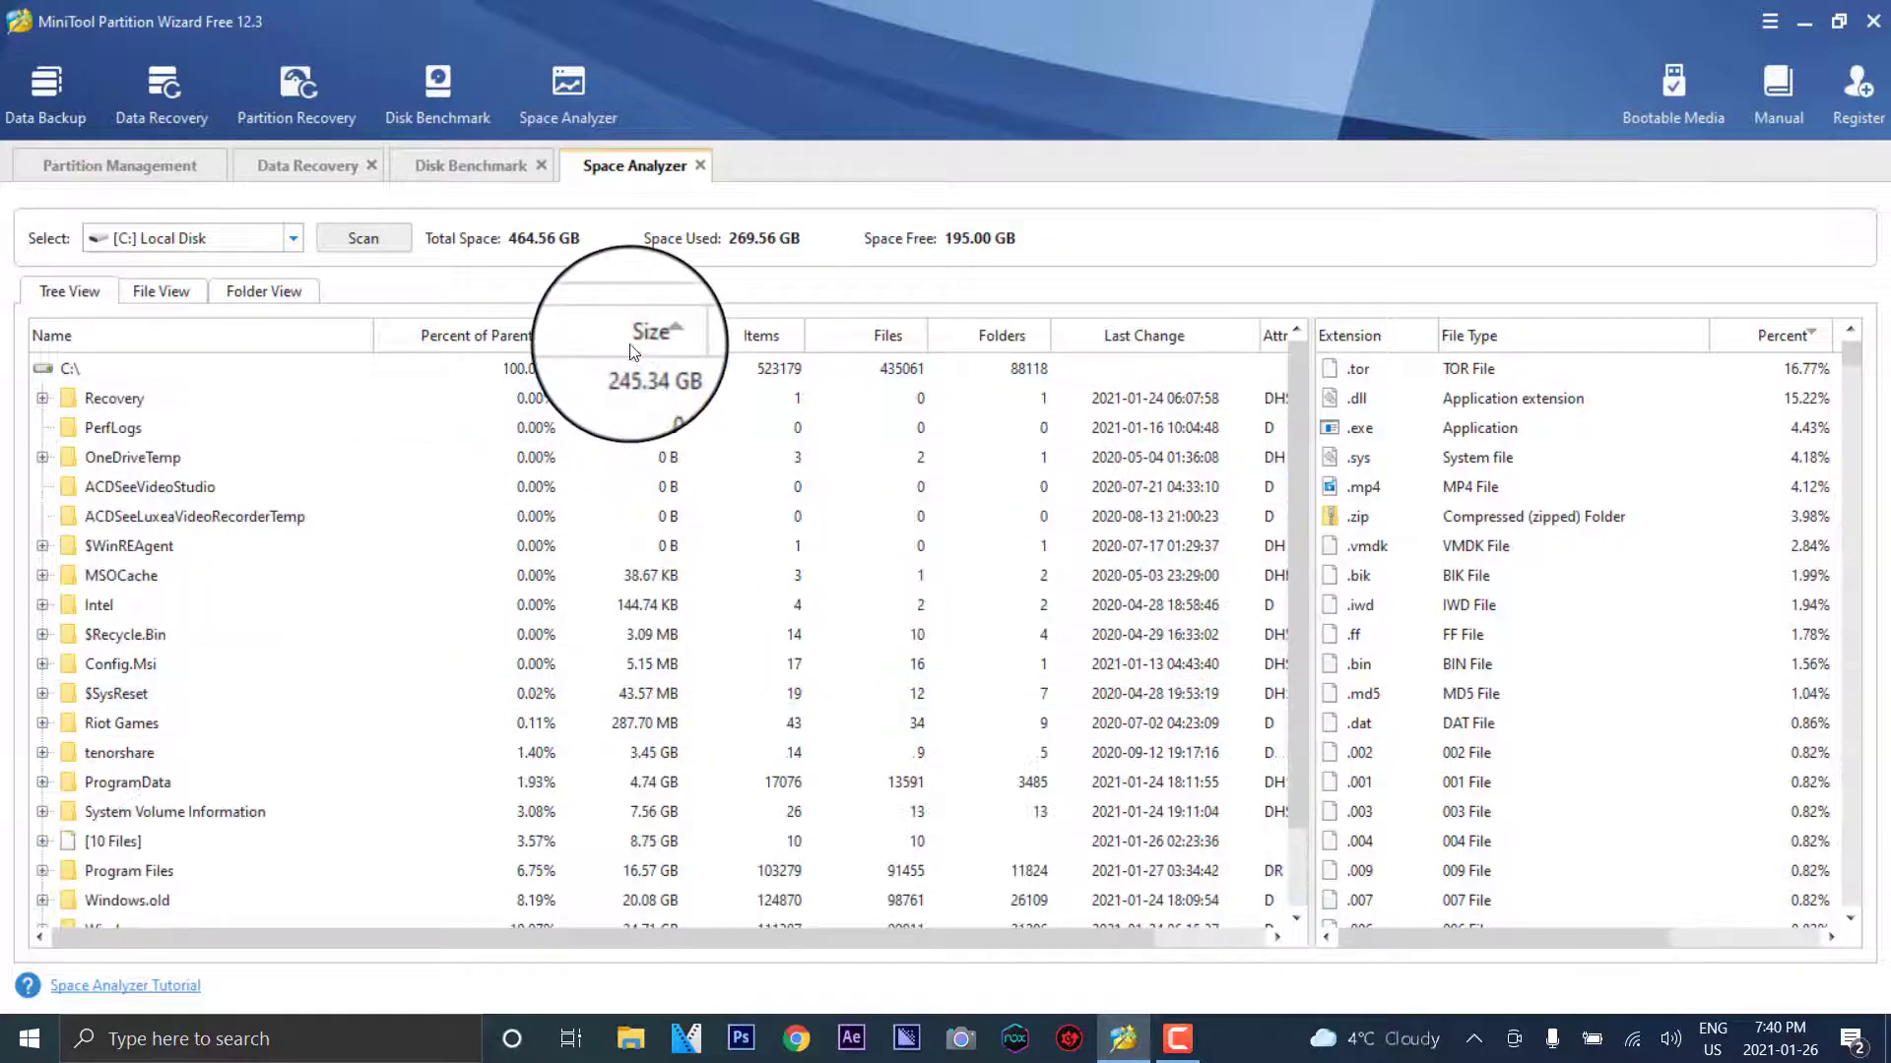
click(633, 345)
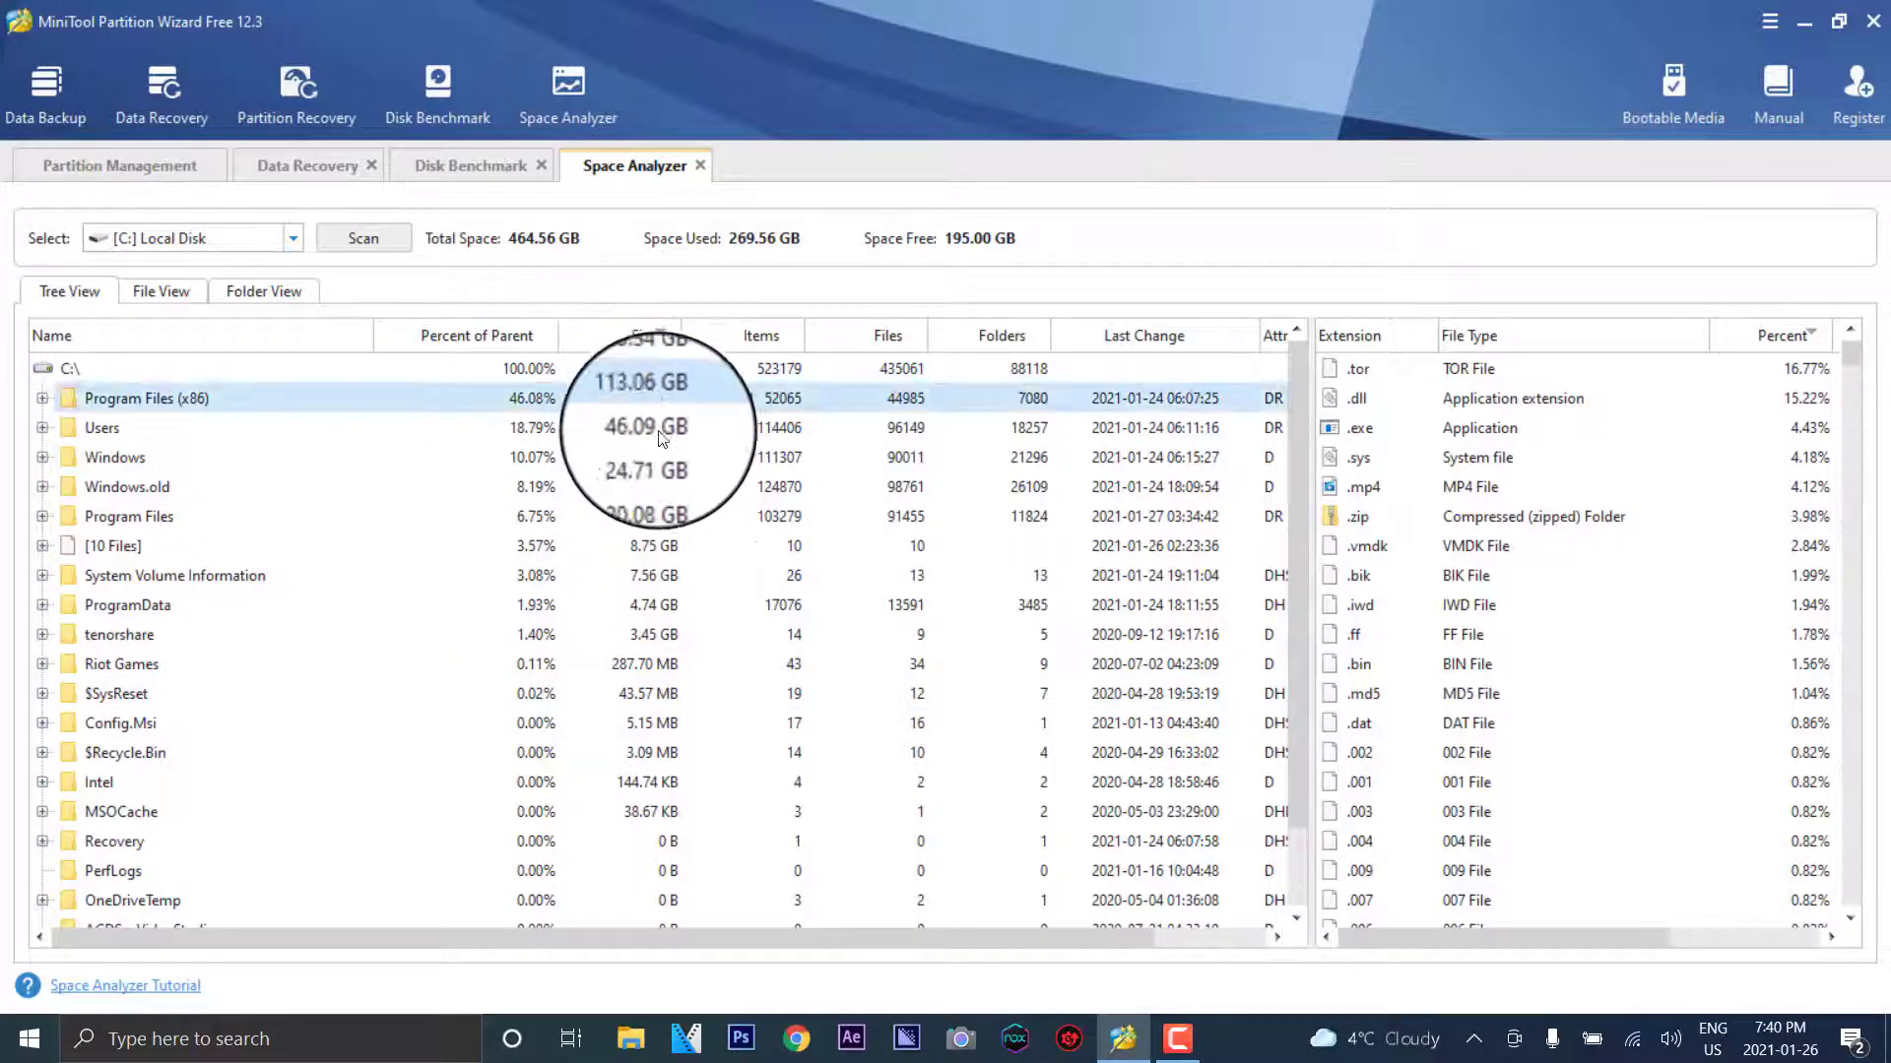
click(764, 336)
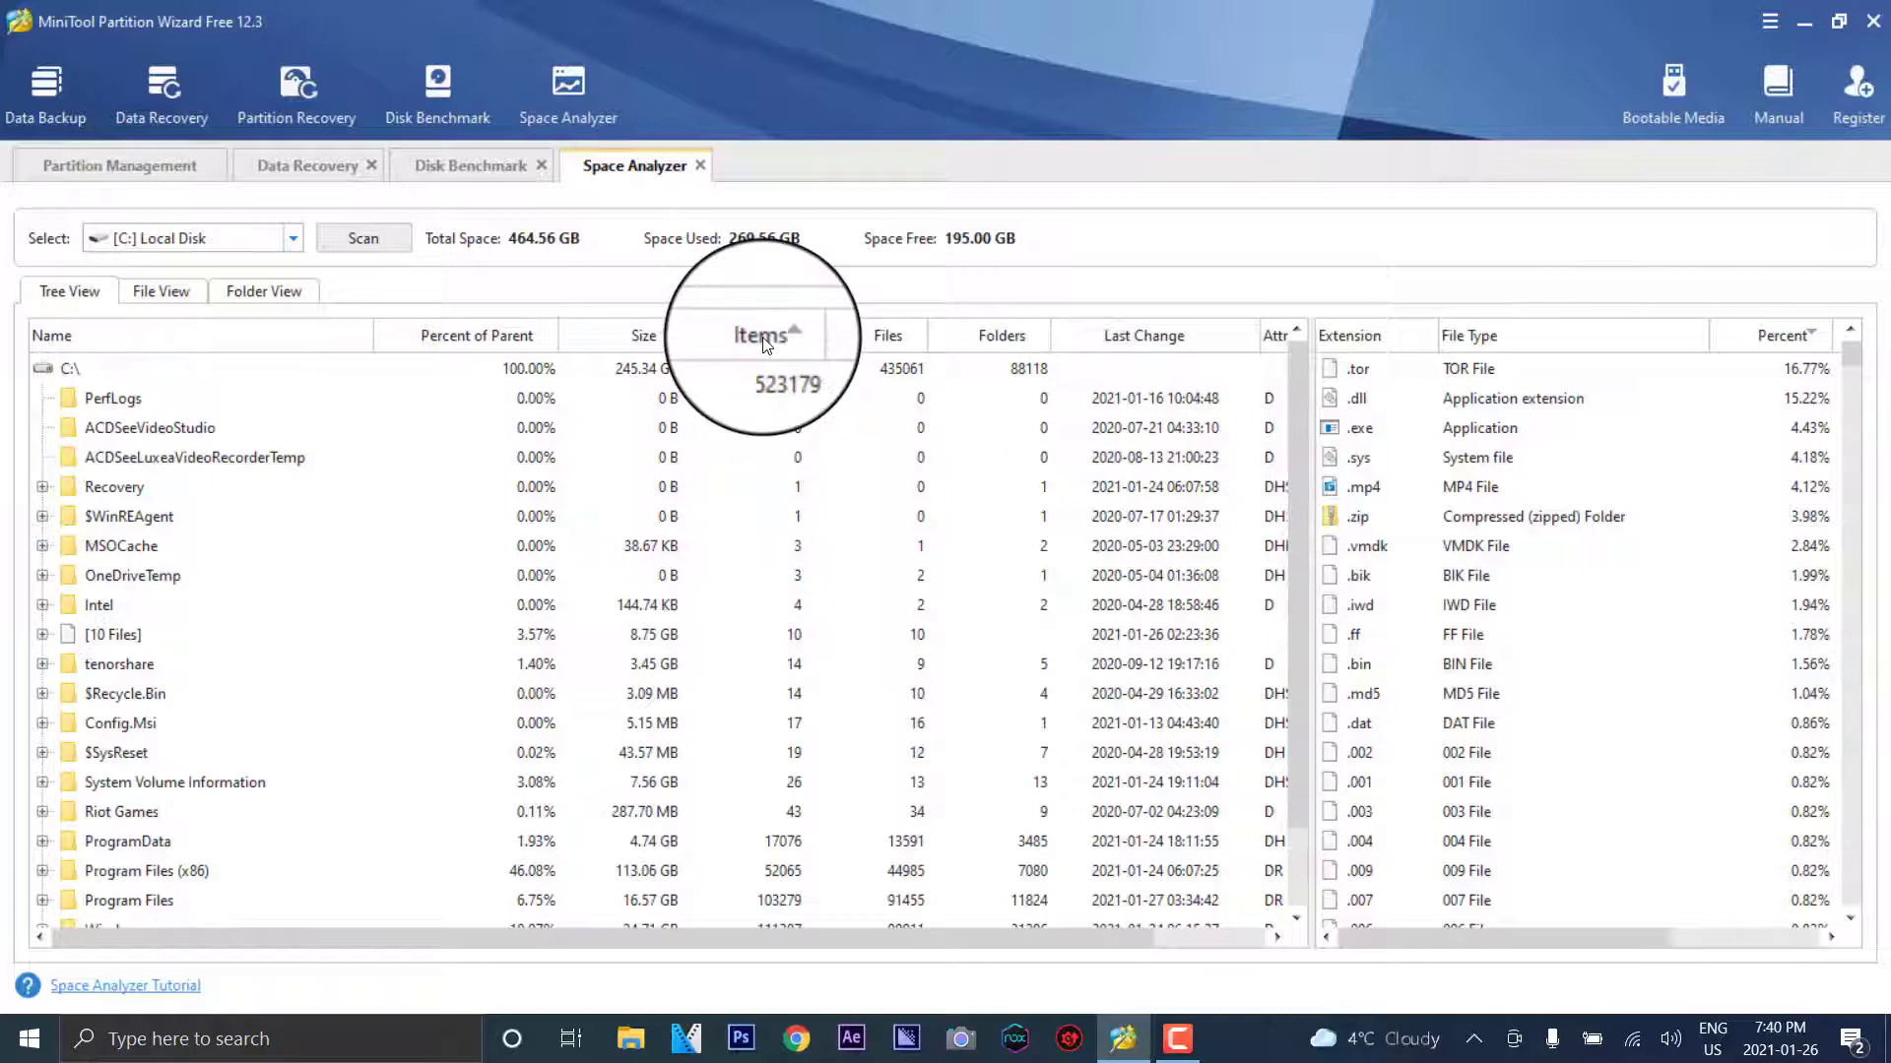
click(763, 336)
click(879, 340)
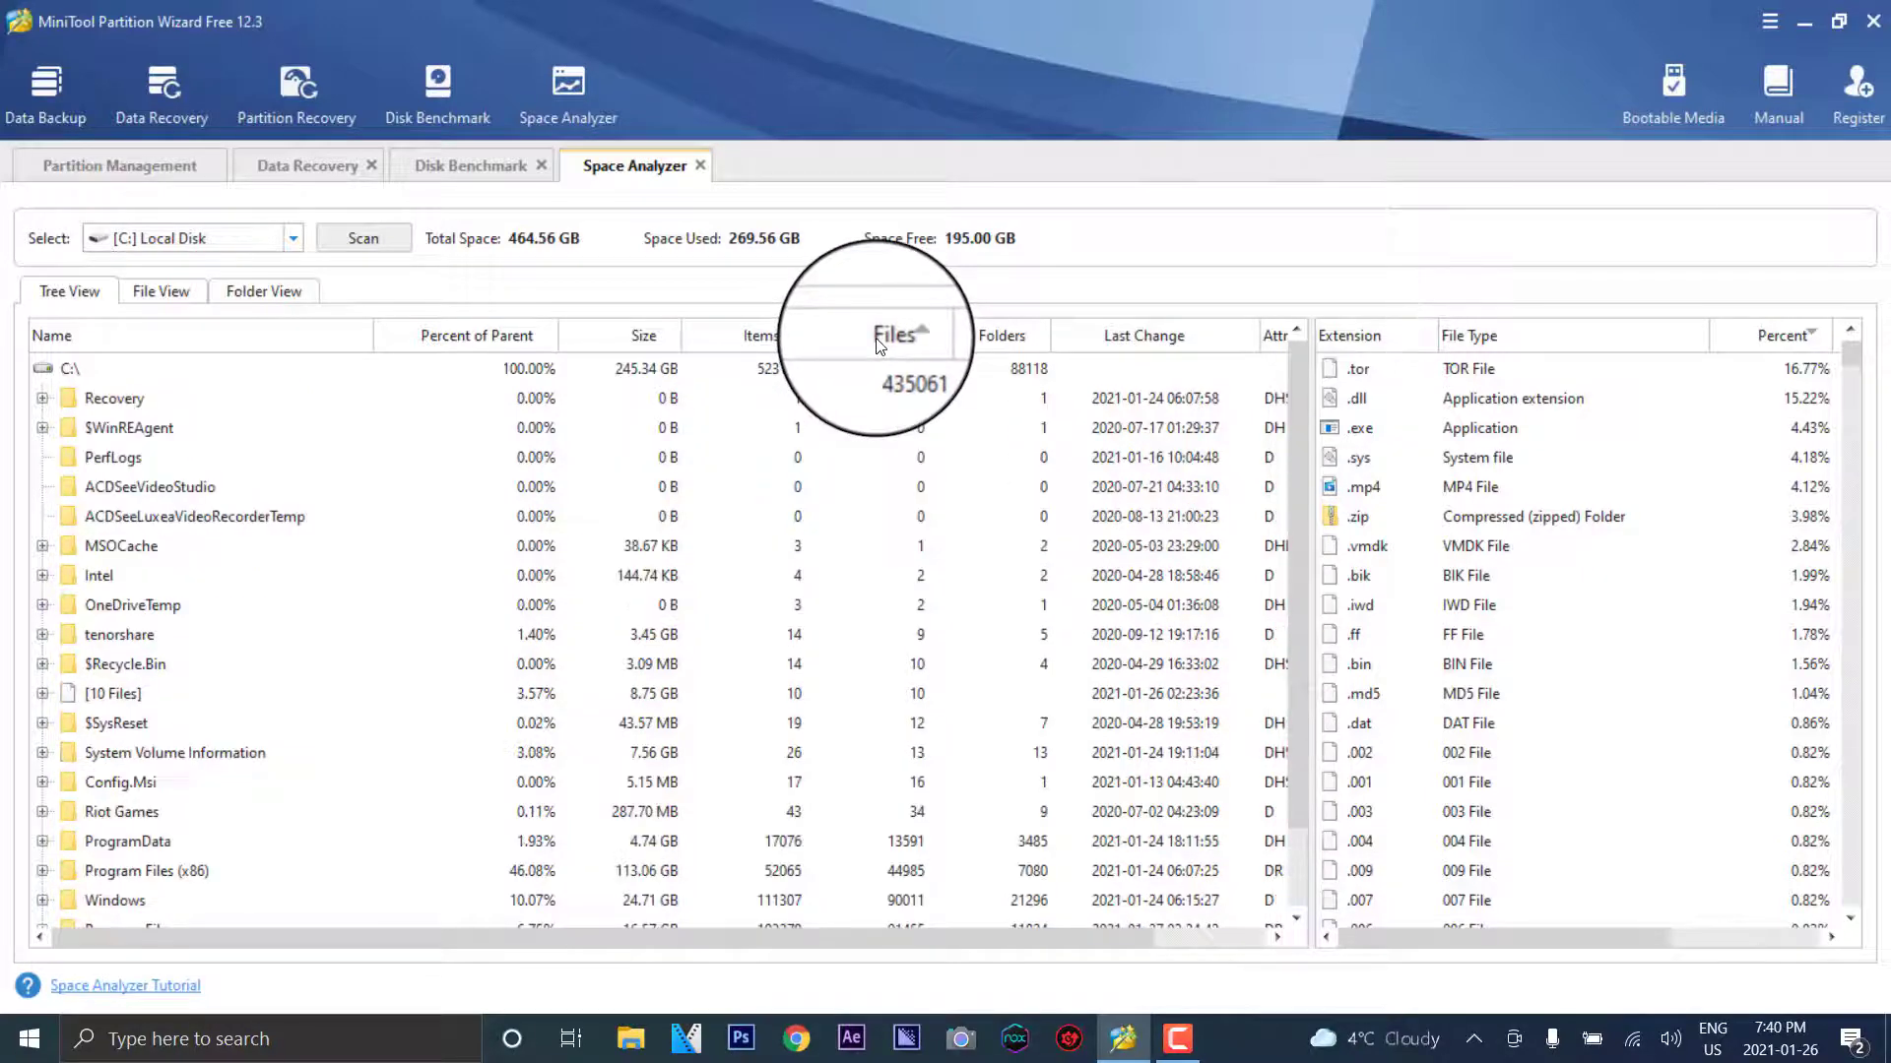
click(879, 340)
click(879, 339)
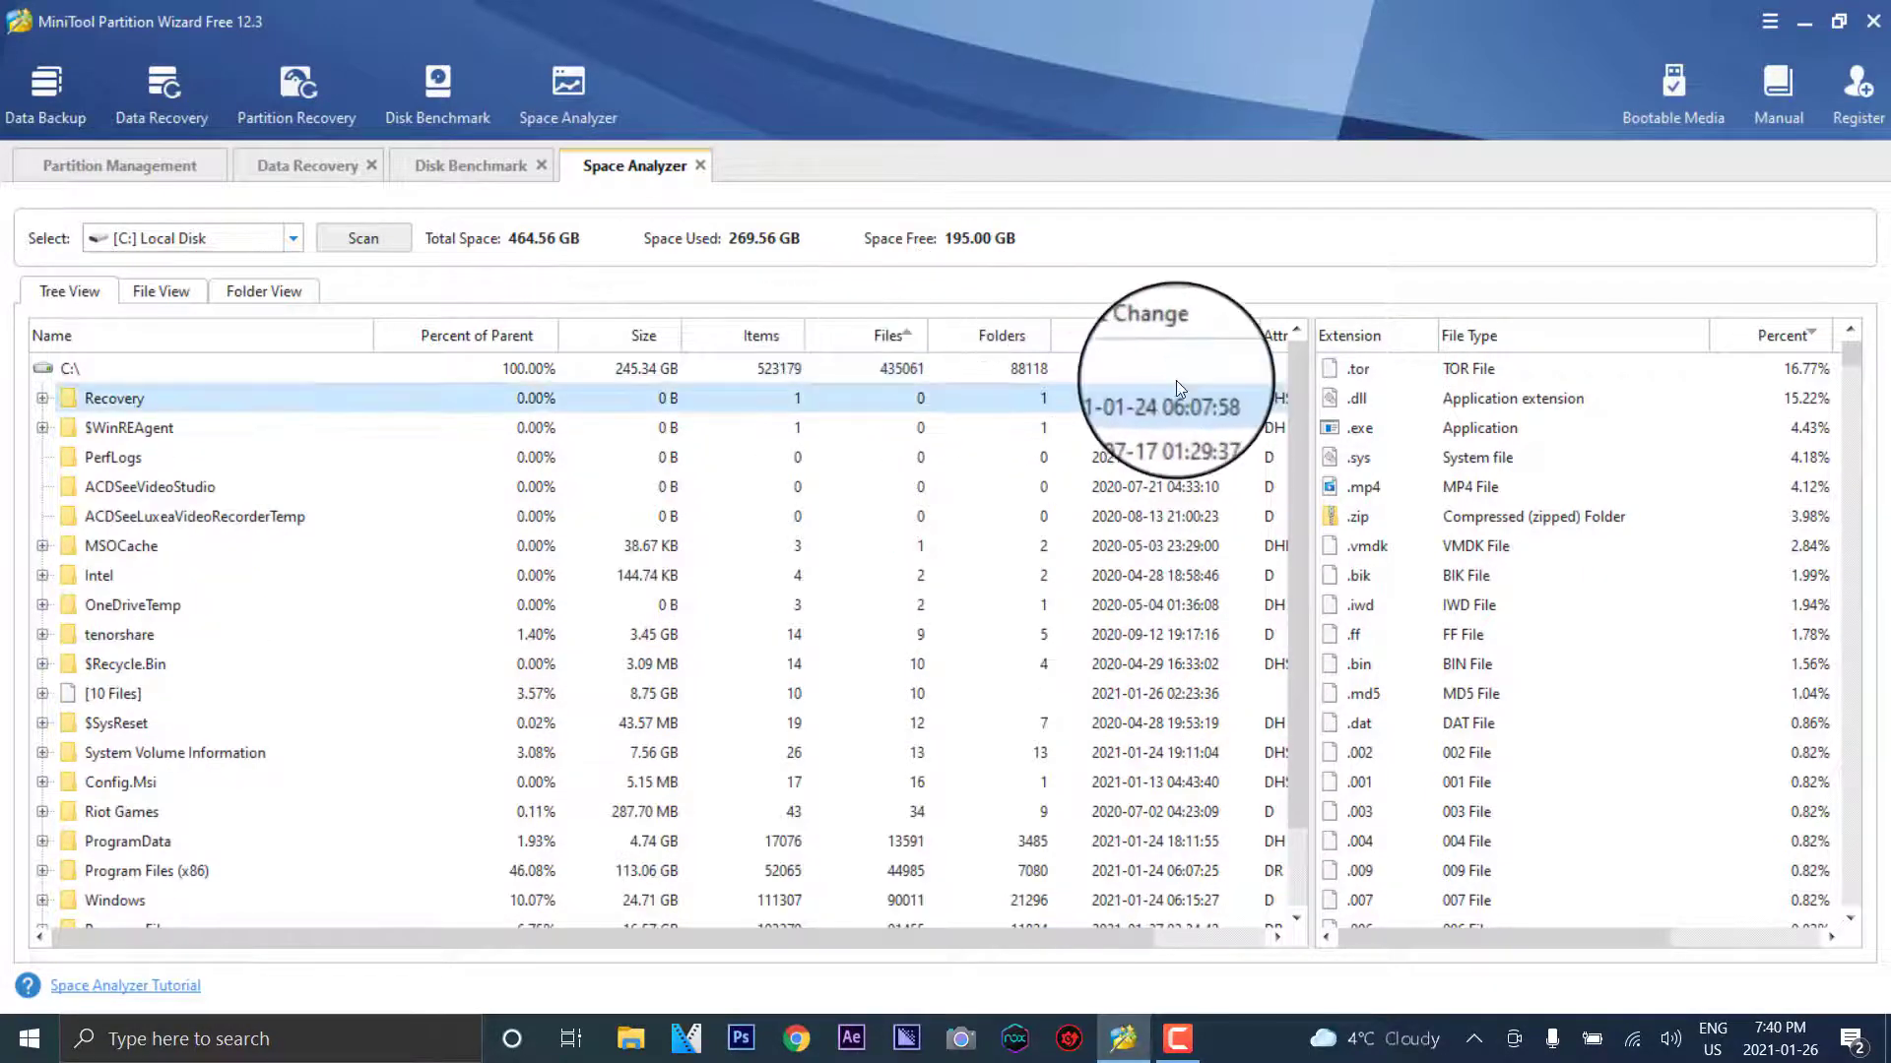
drag(1032, 936, 1145, 936)
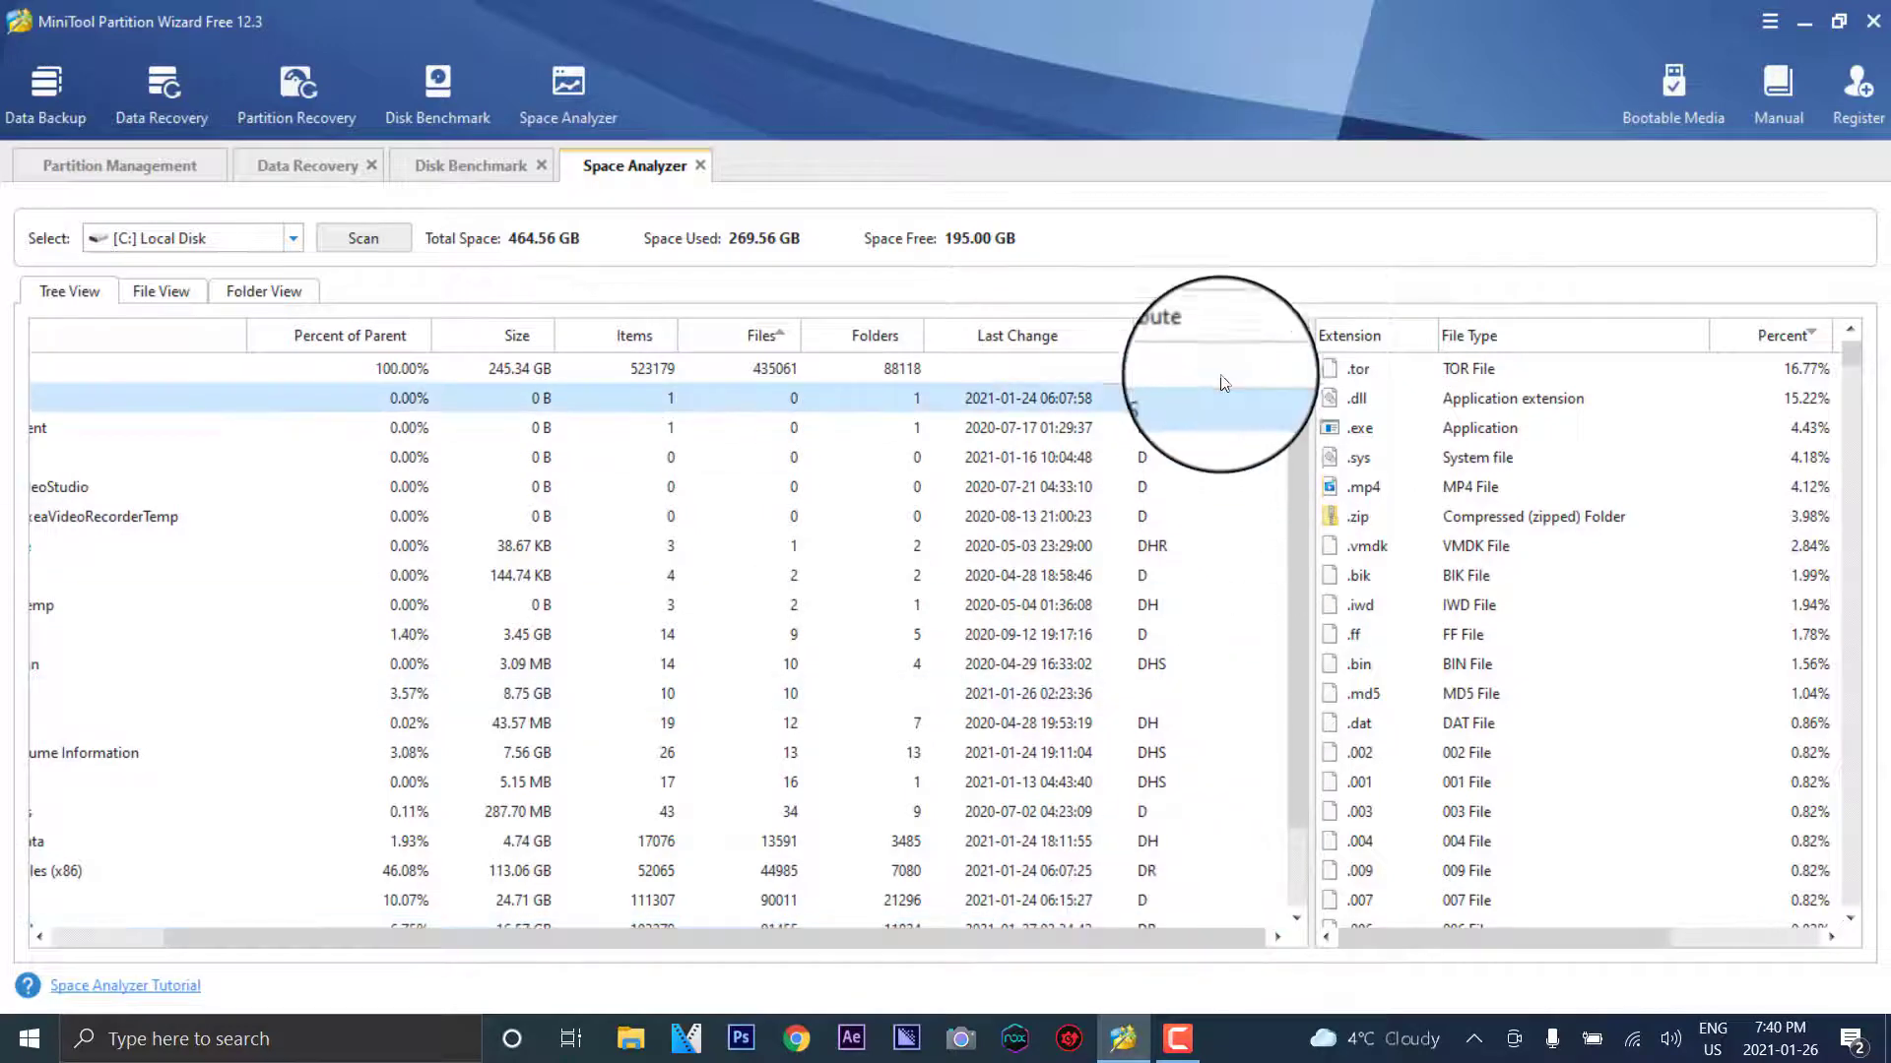
click(1227, 338)
click(1219, 343)
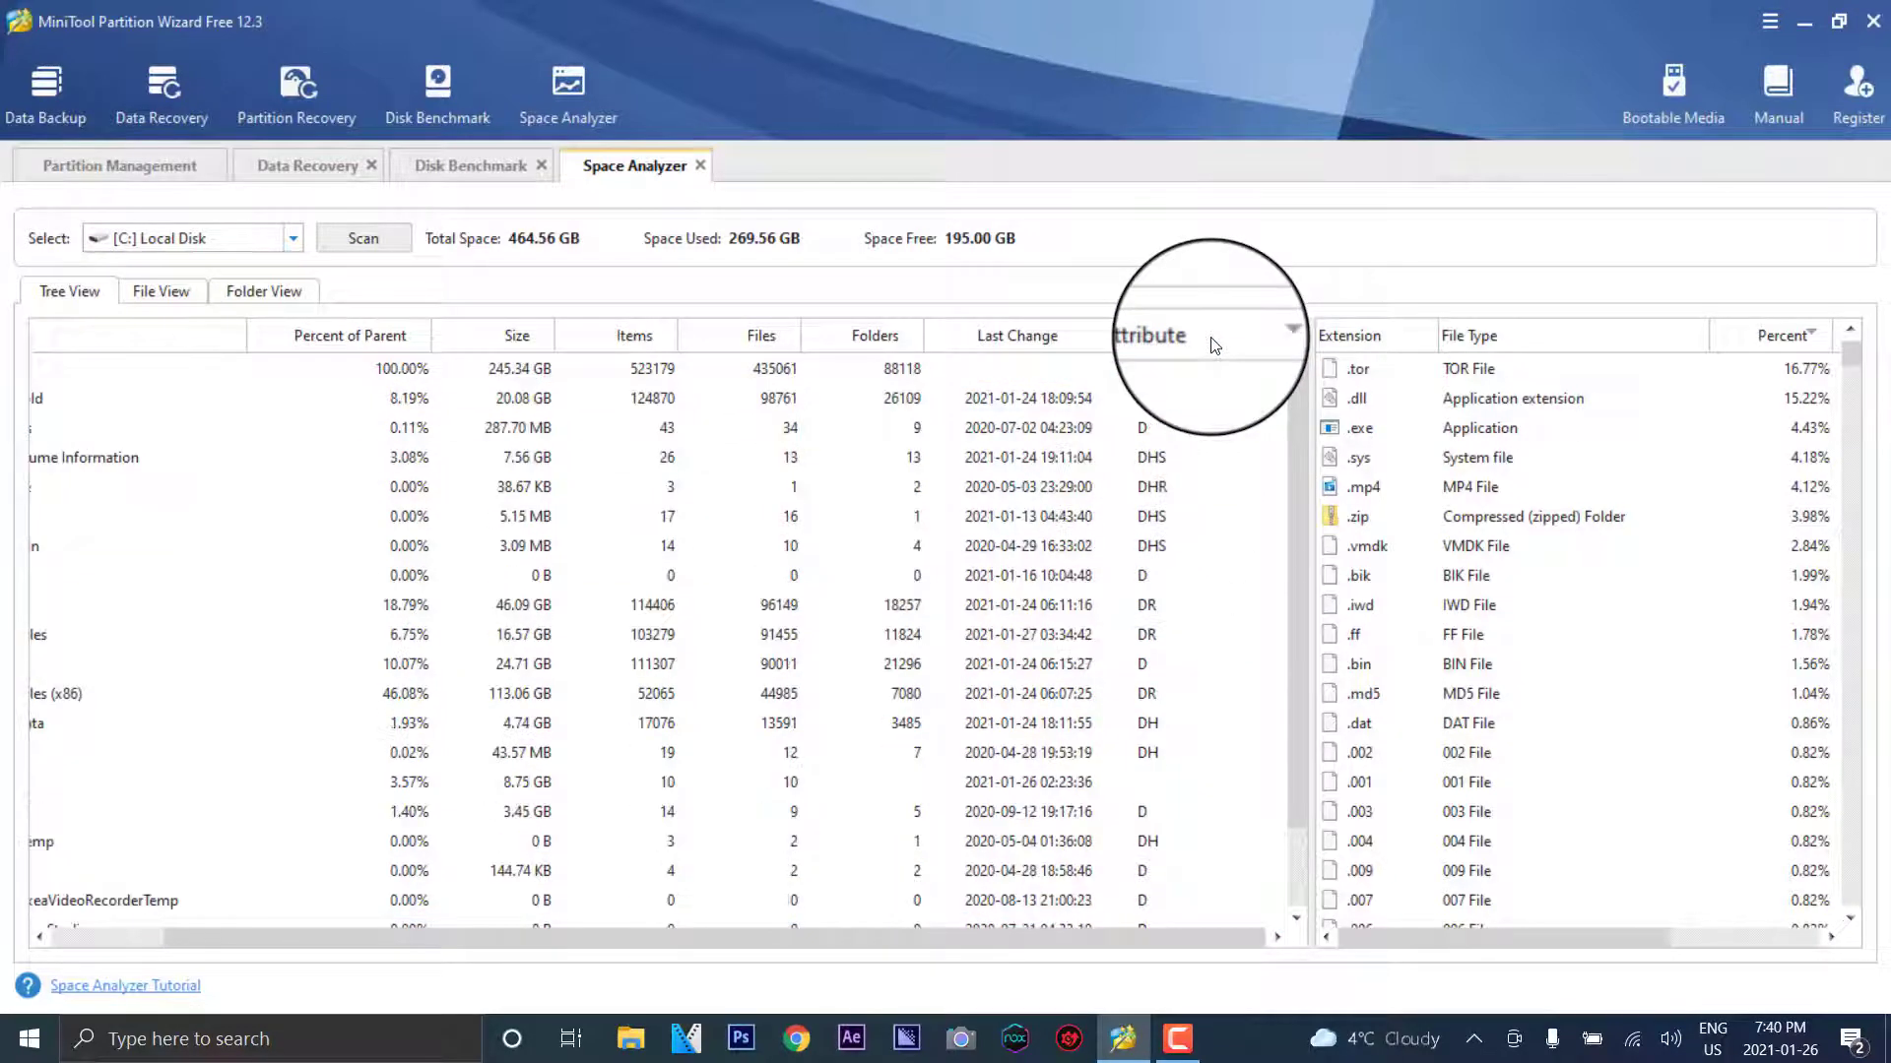
click(1214, 345)
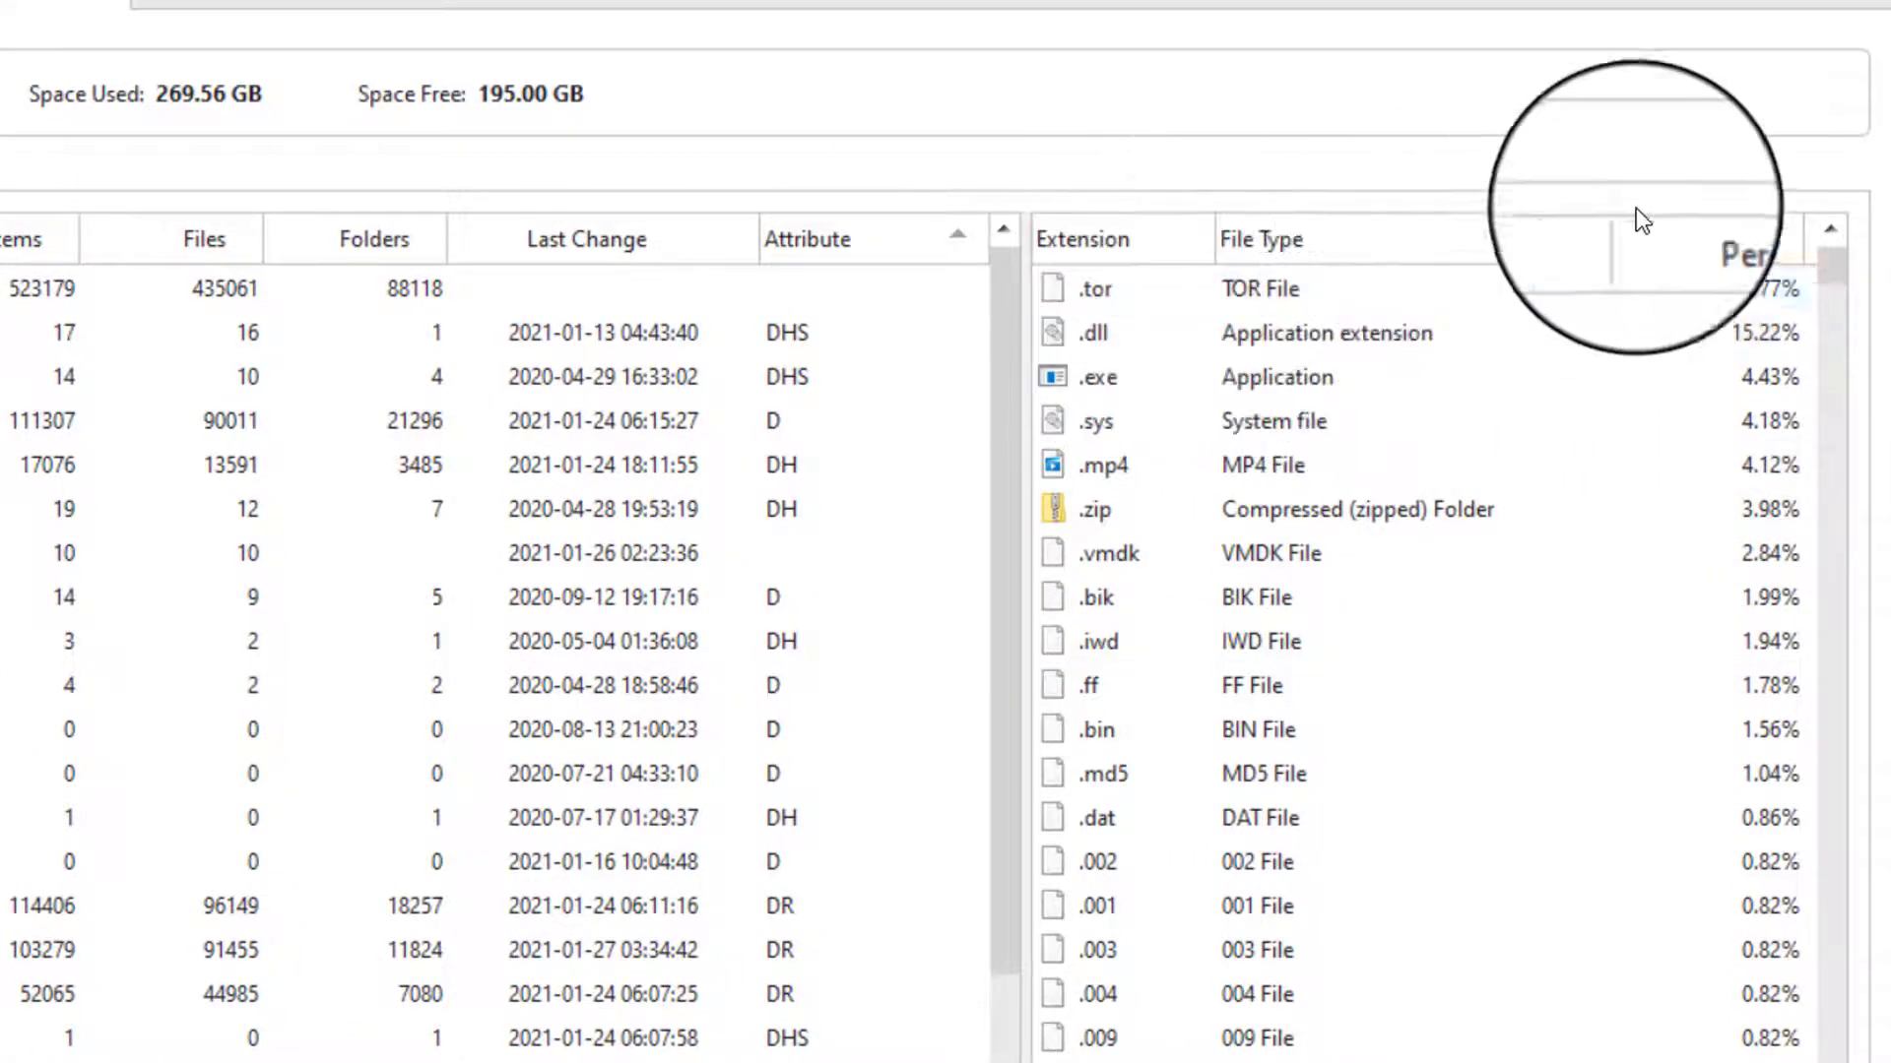
- Rank file types by largest percentage, led by .tor at 16.77% and .dll at 15.22%
click(1756, 239)
click(1756, 240)
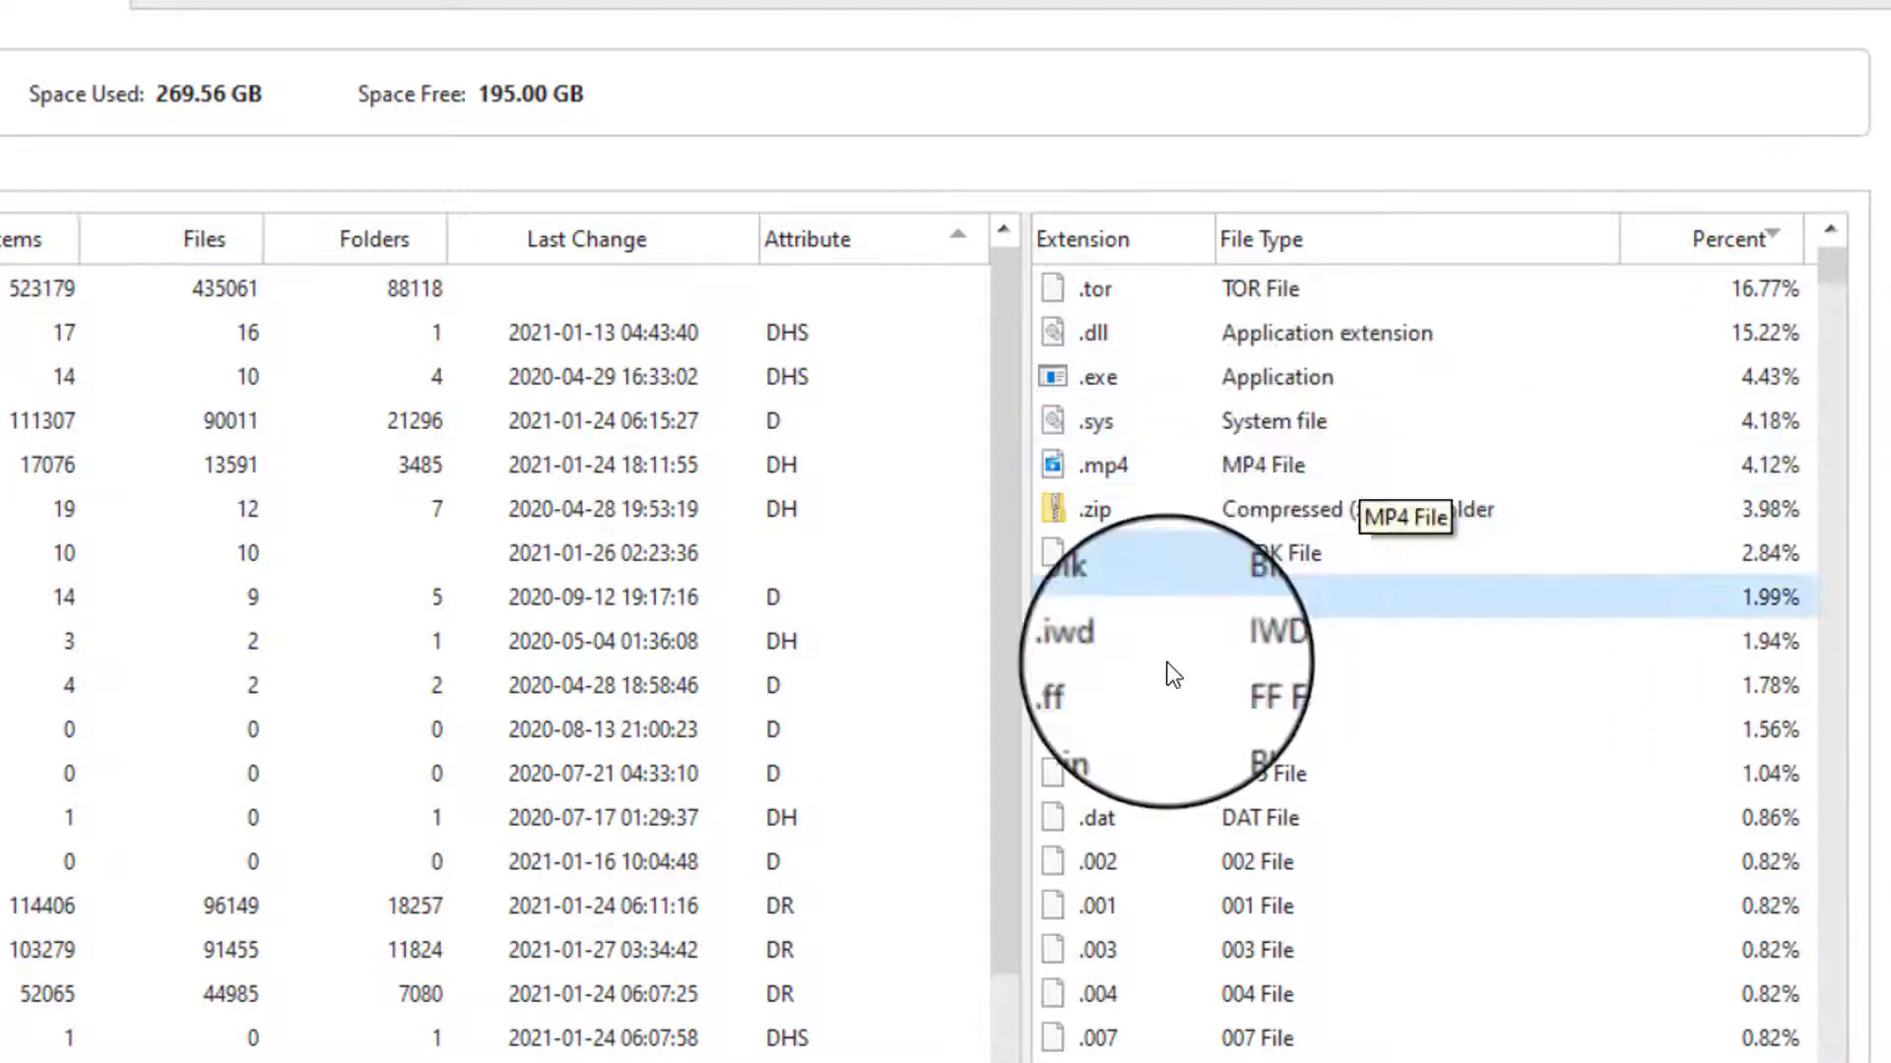
scroll(1266, 804, down, 7)
scroll(1266, 803, up, 2)
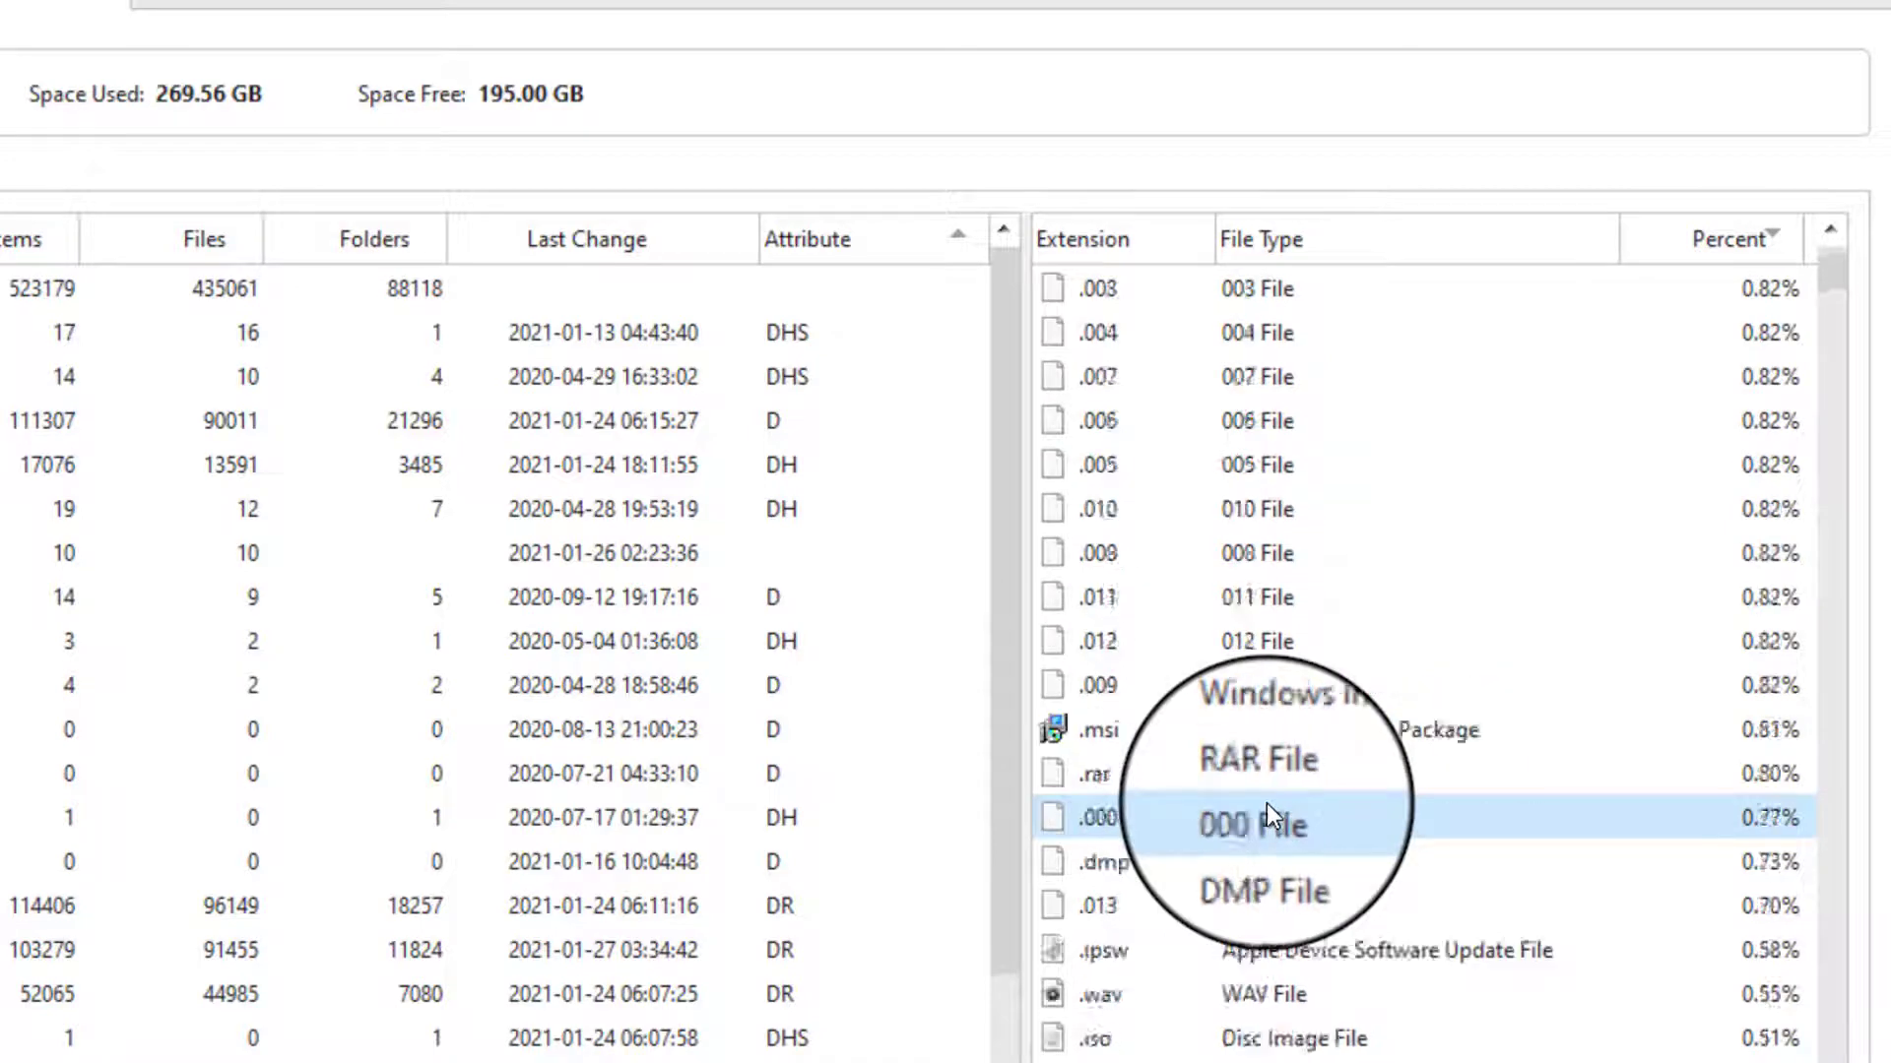
scroll(1266, 802, up, 5)
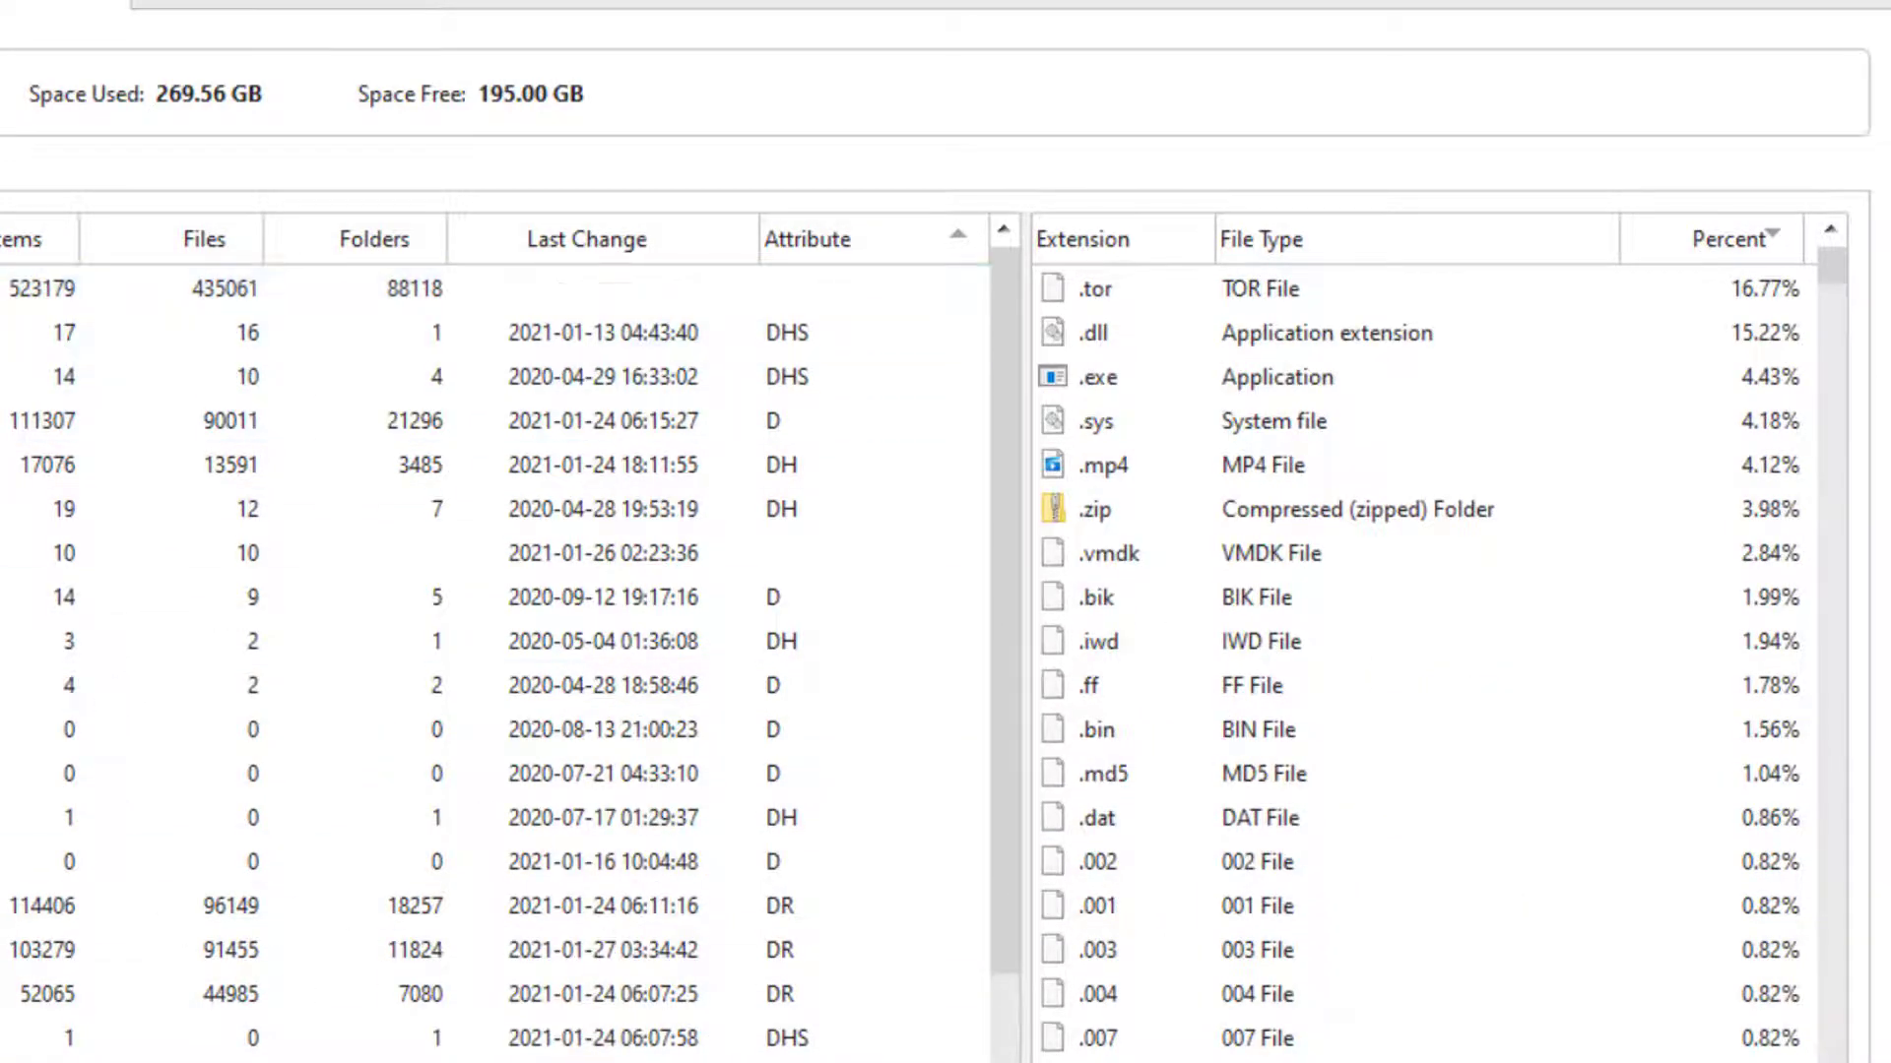
- Switch the space analysis between File View, Folder View and the folder tree
key(ctrl+Tab)
key(ctrl+Tab)
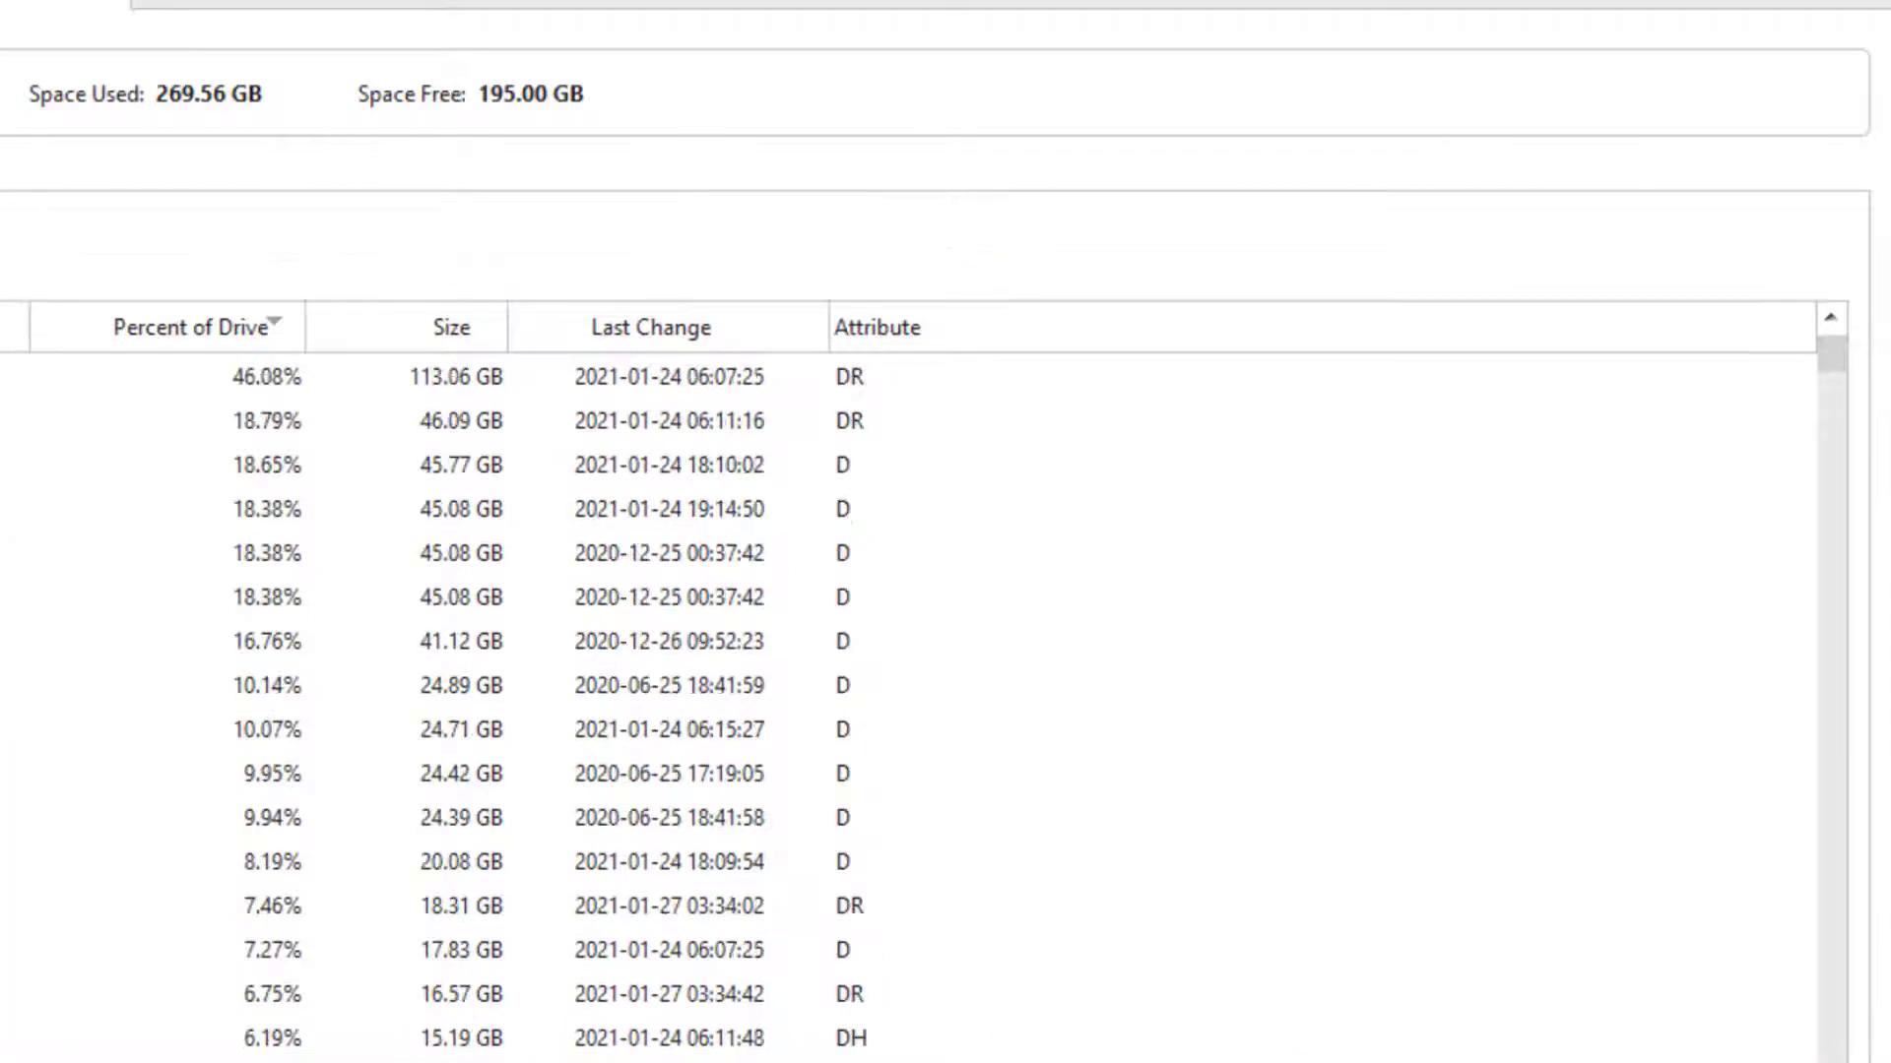
key(ctrl+Tab)
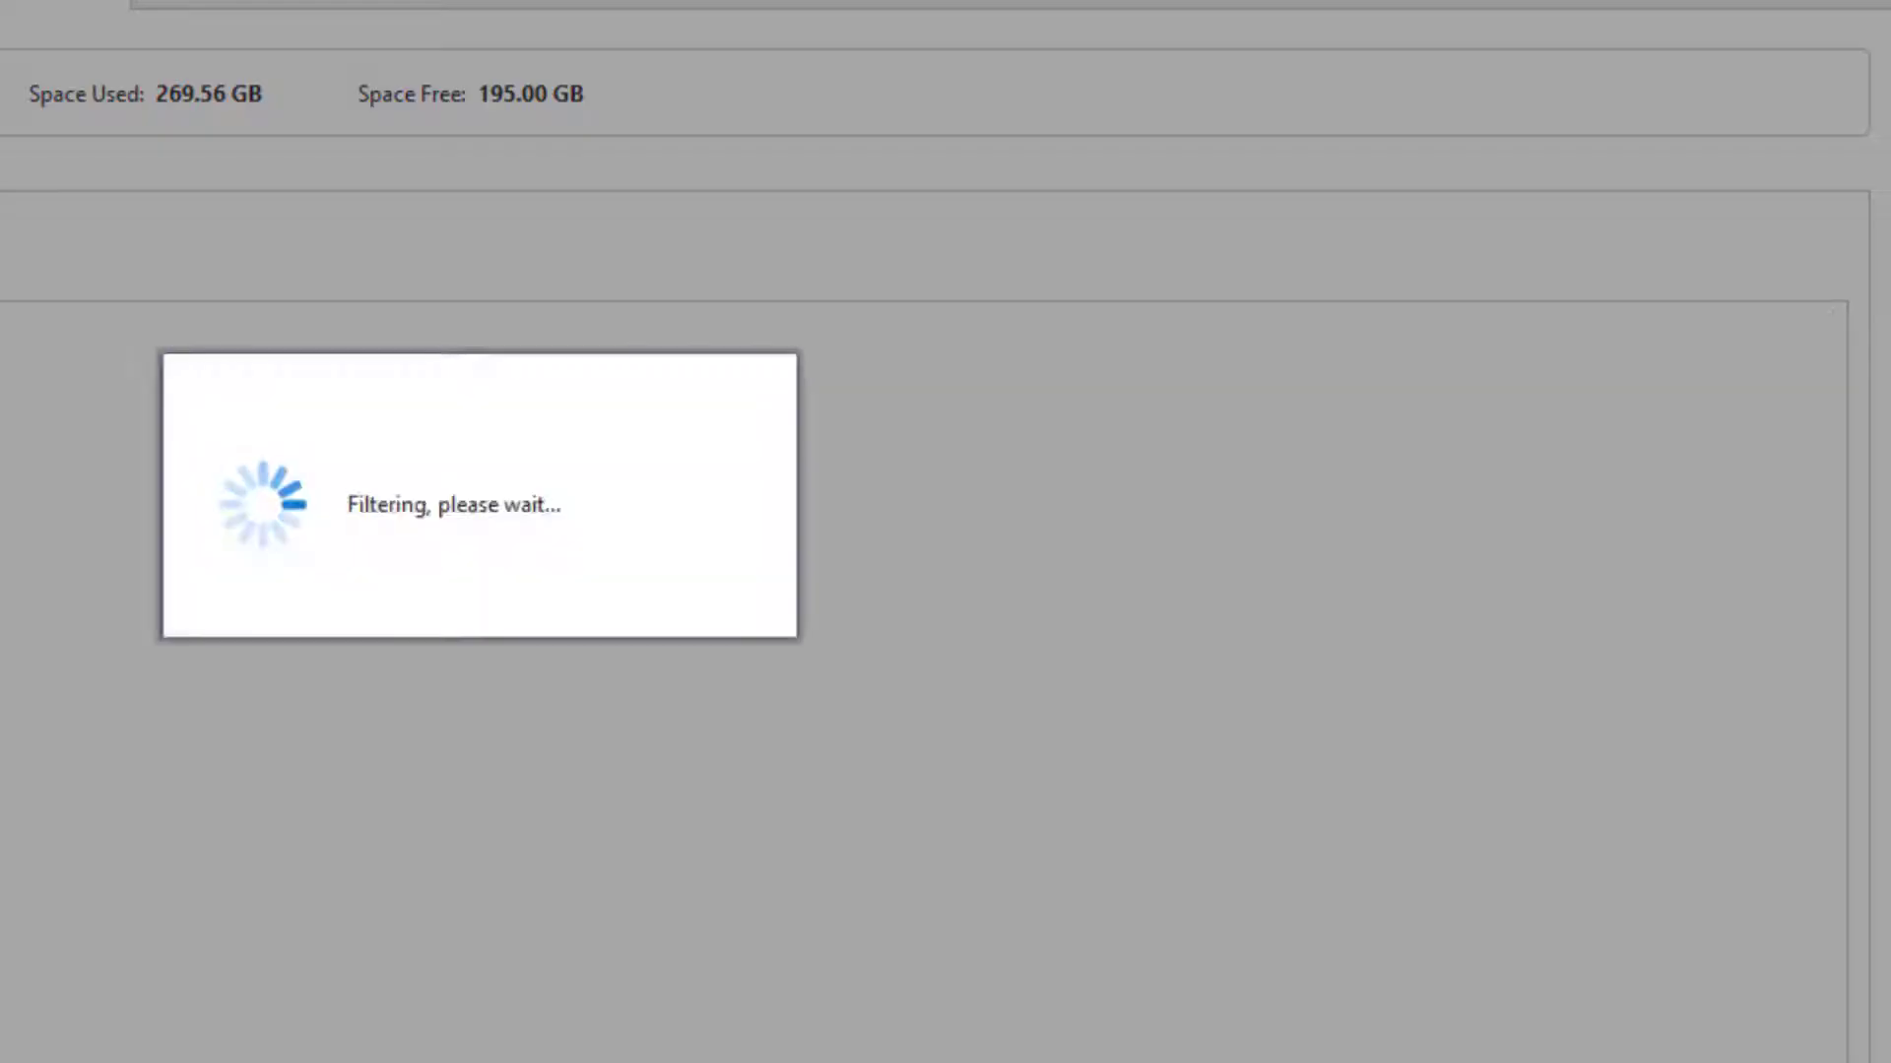
click(202, 743)
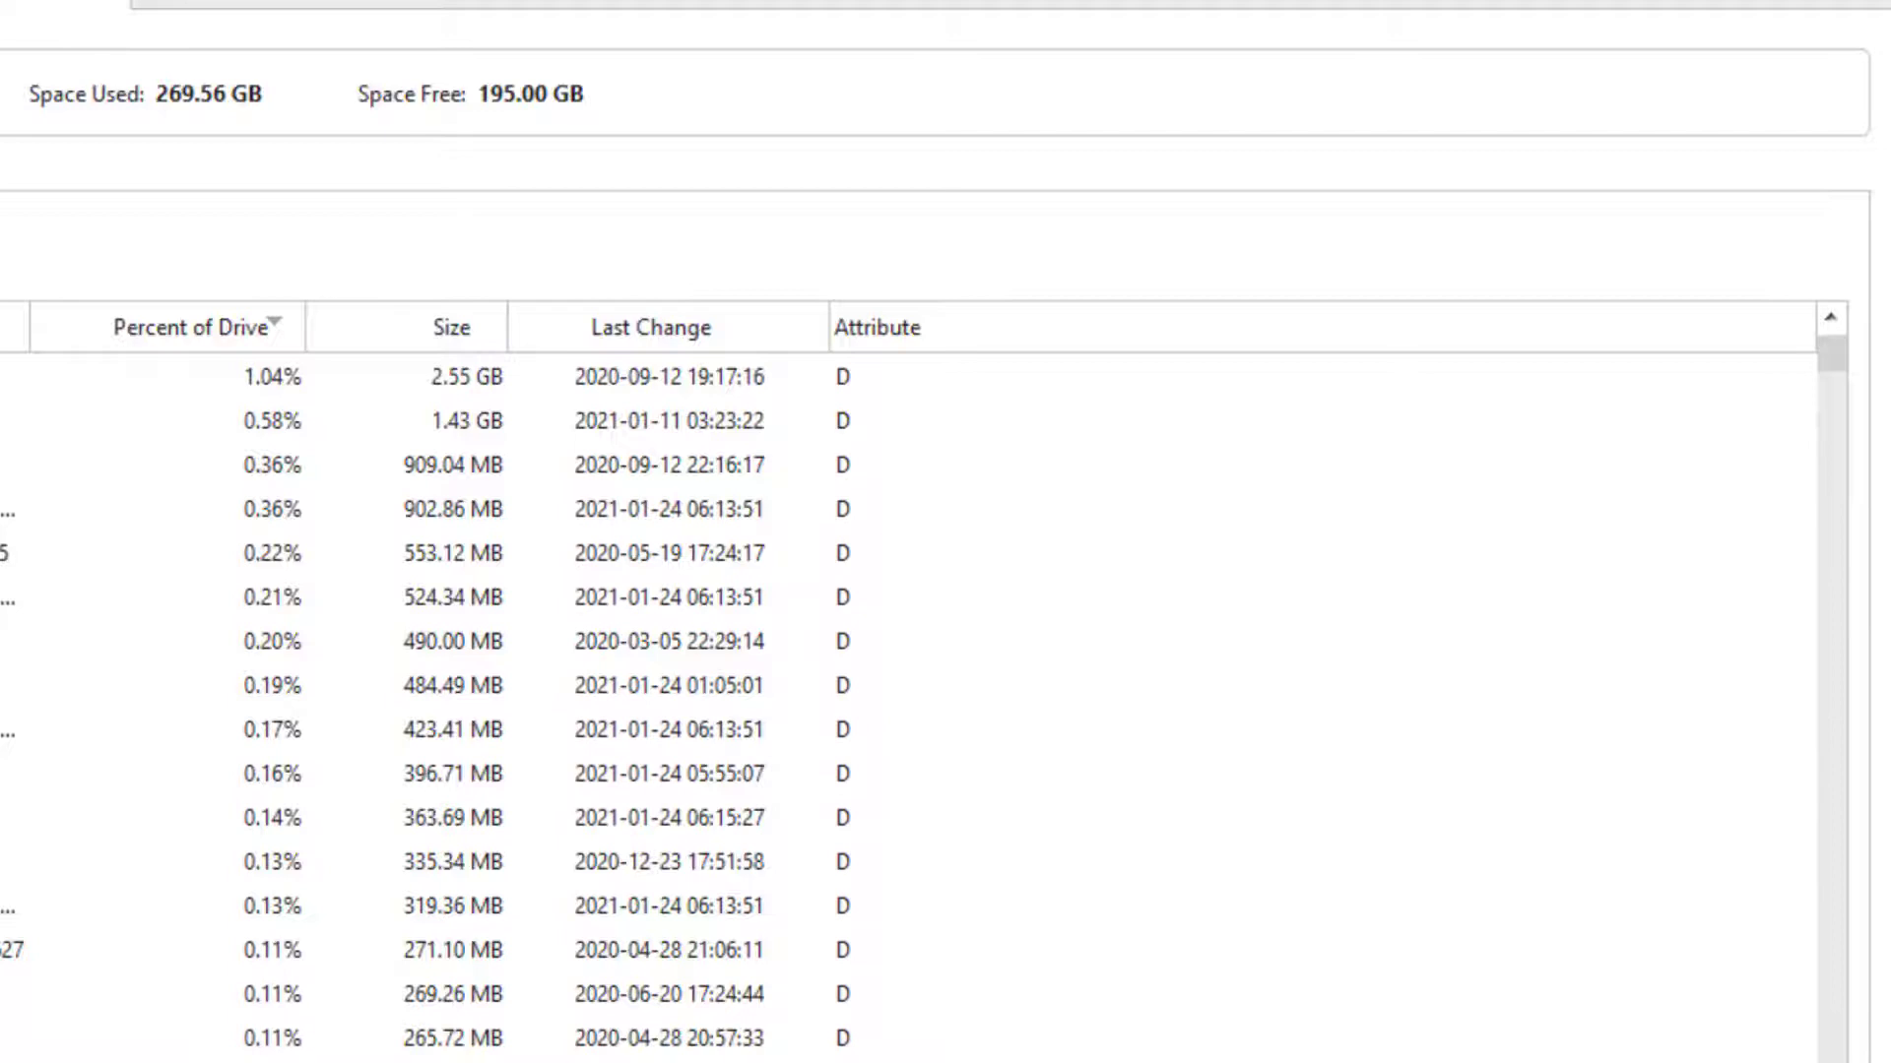
key(ctrl+Tab)
key(ctrl+Tab)
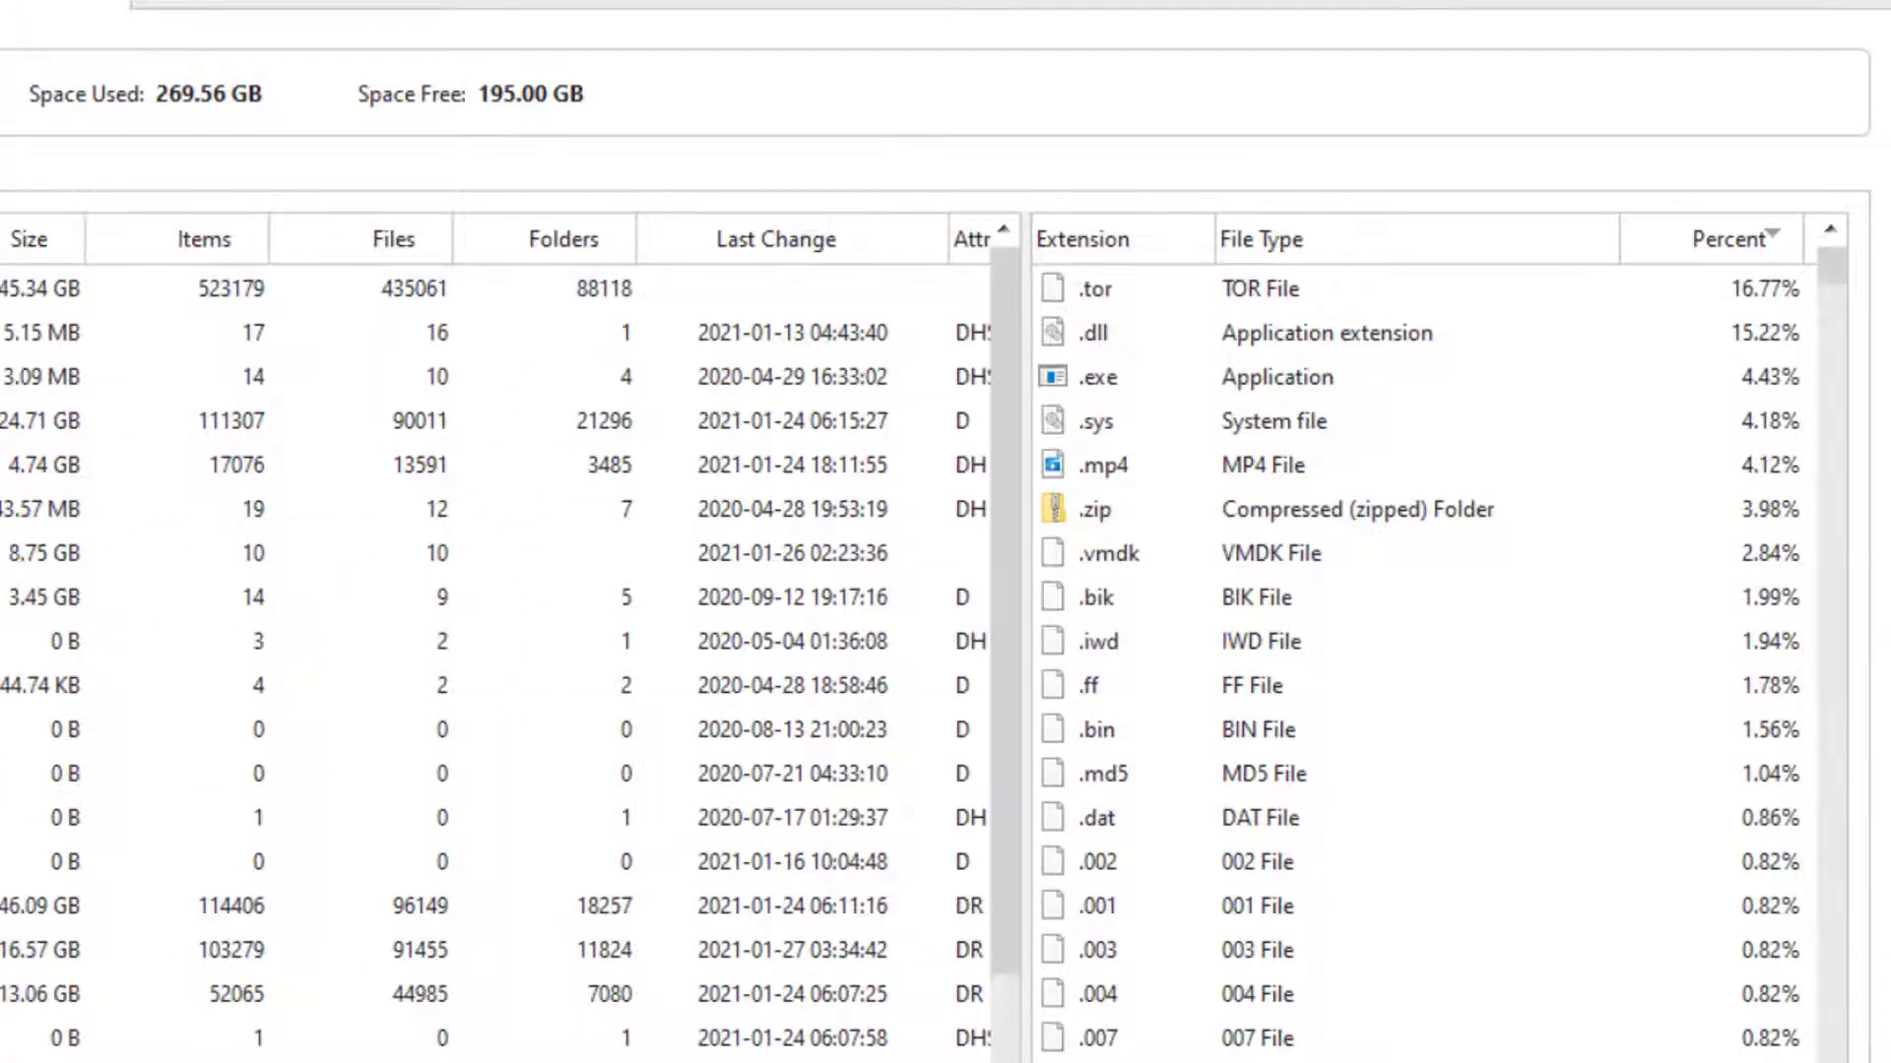
- Close the Disk Benchmark, Data Recovery and Space Analyzer modules, confirming each exit with Yes
key(ctrl+Tab)
key(ctrl+Tab)
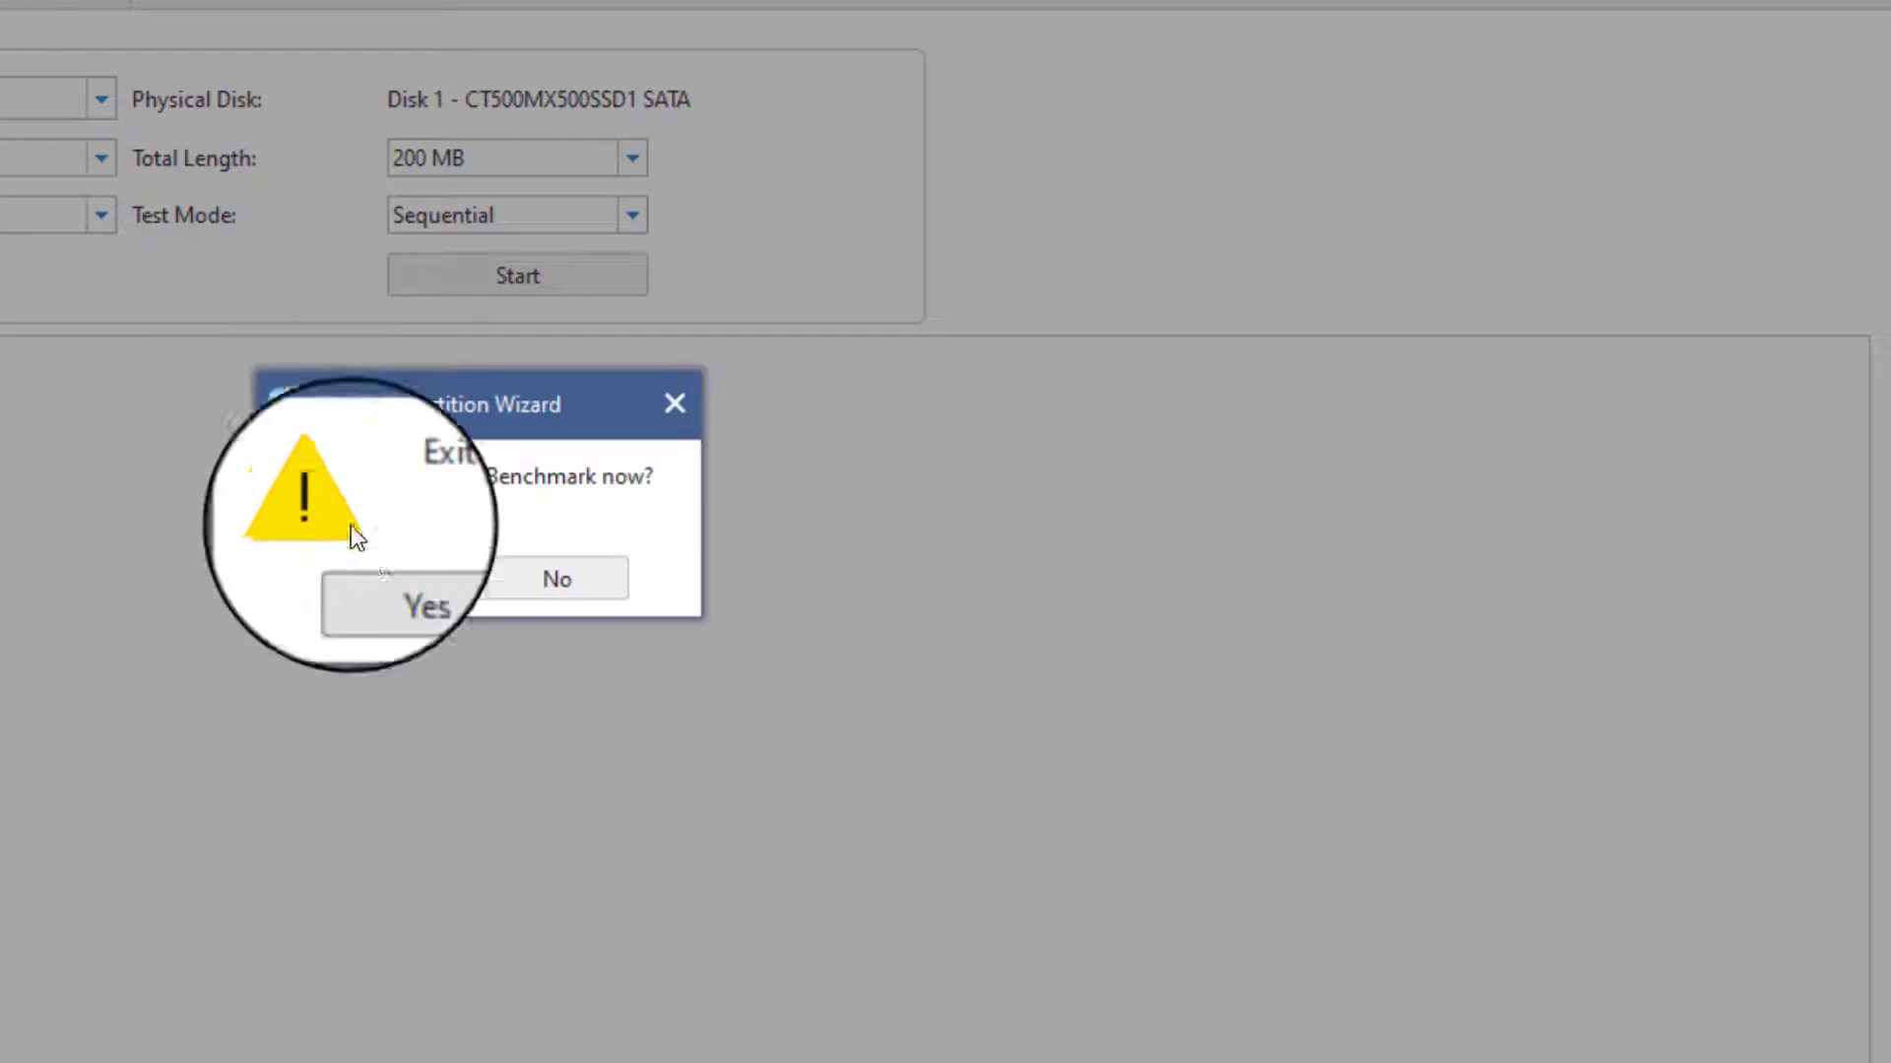
click(410, 583)
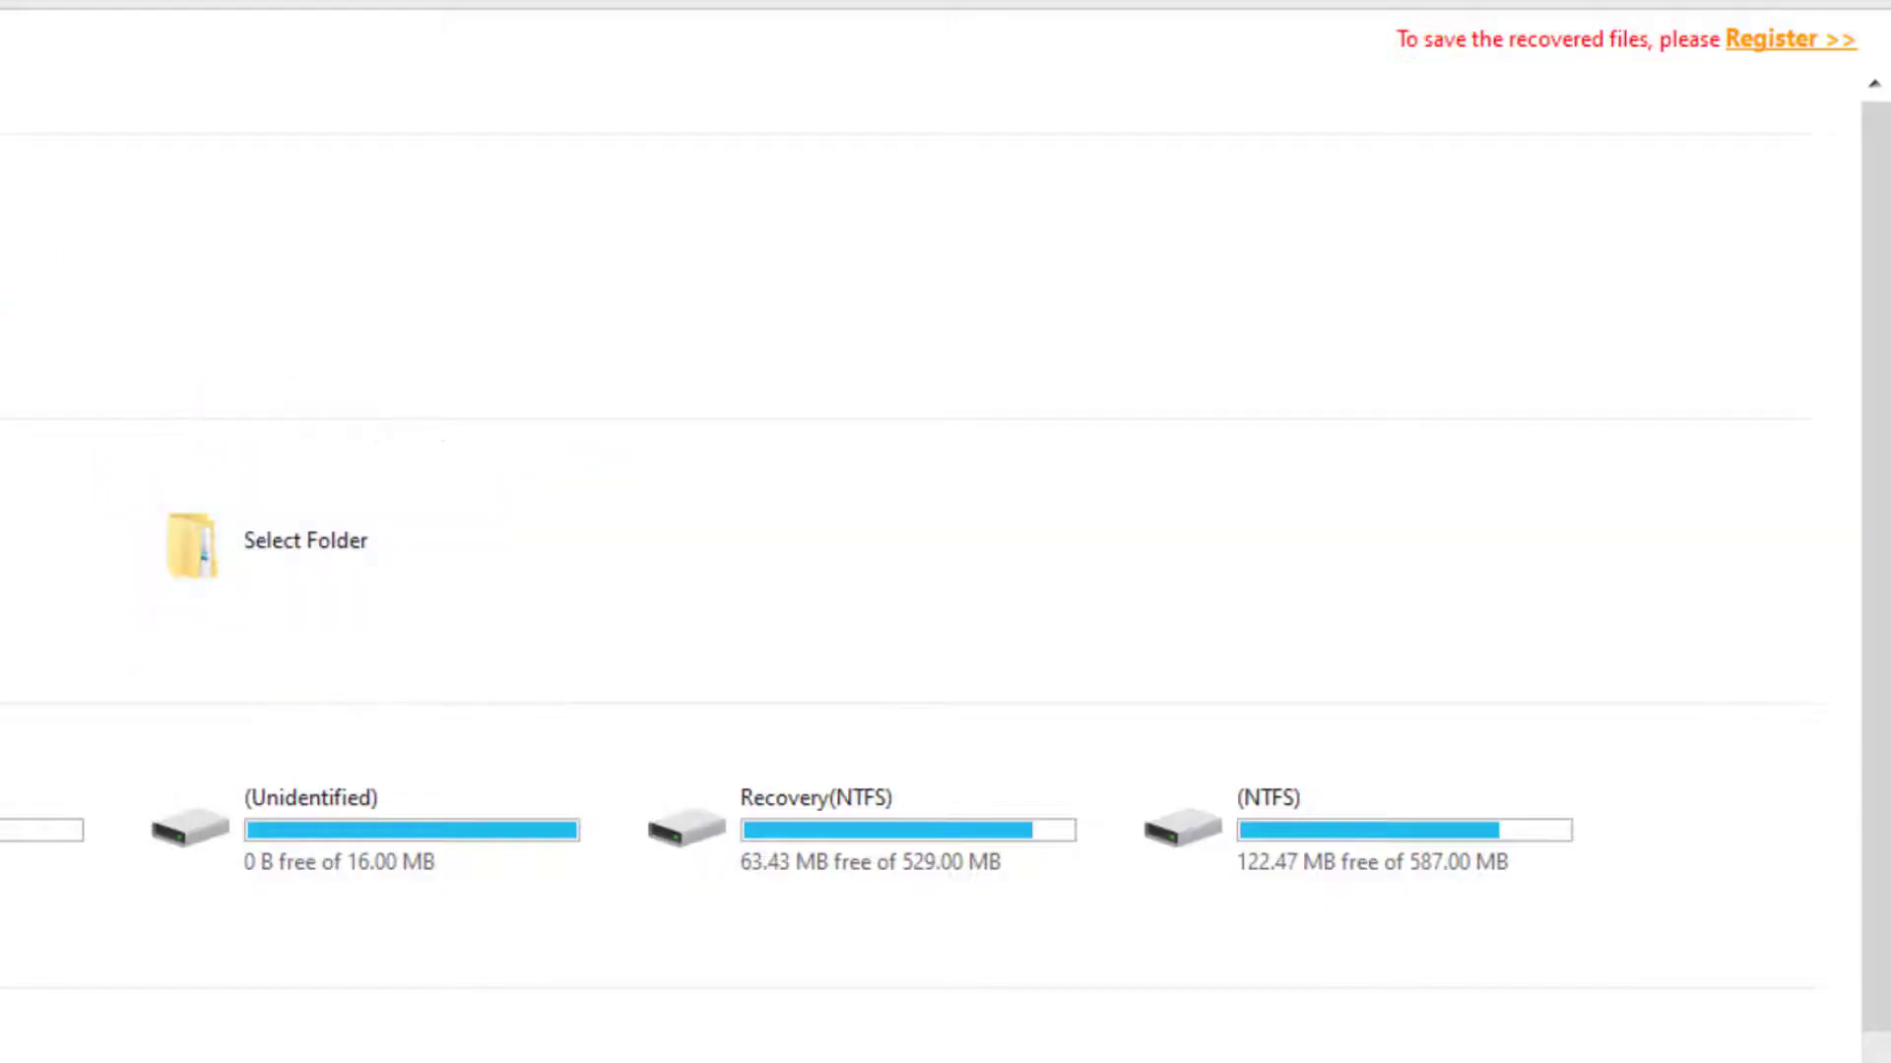
key(ctrl+Tab)
click(441, 573)
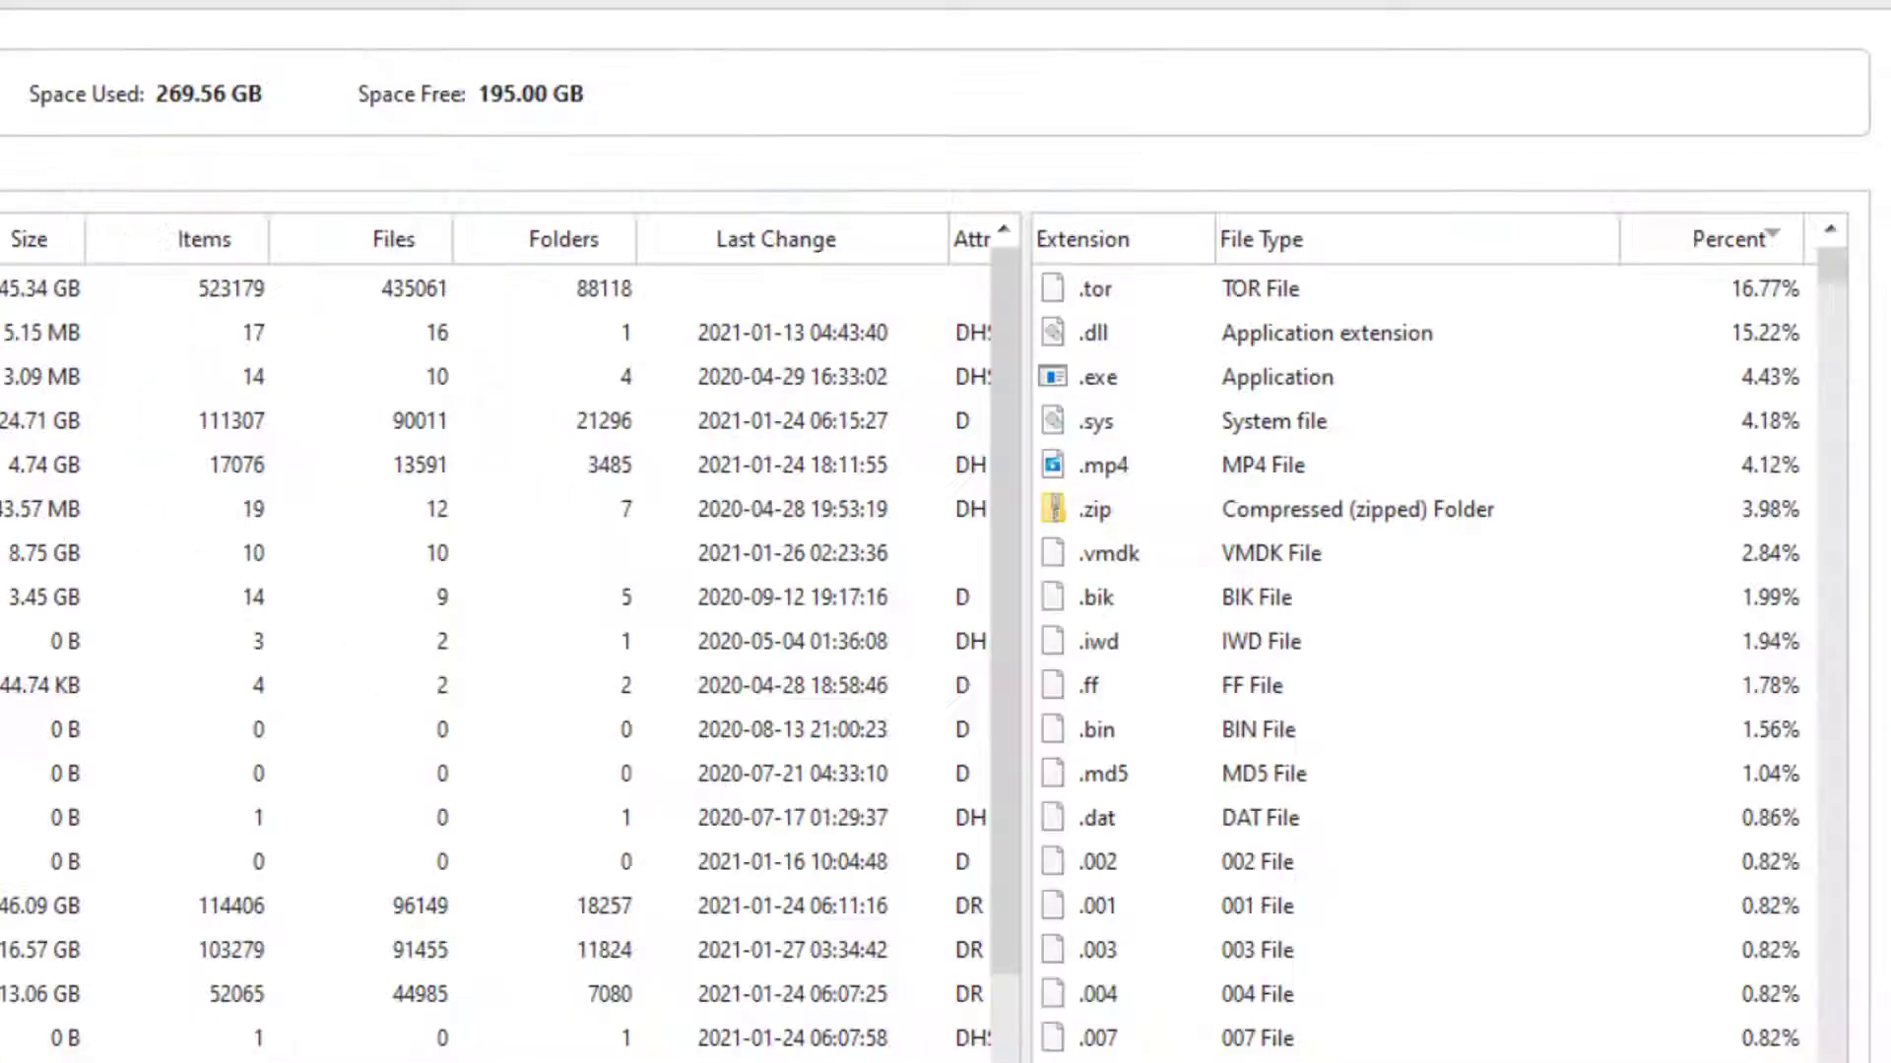
key(ctrl+Tab)
click(434, 591)
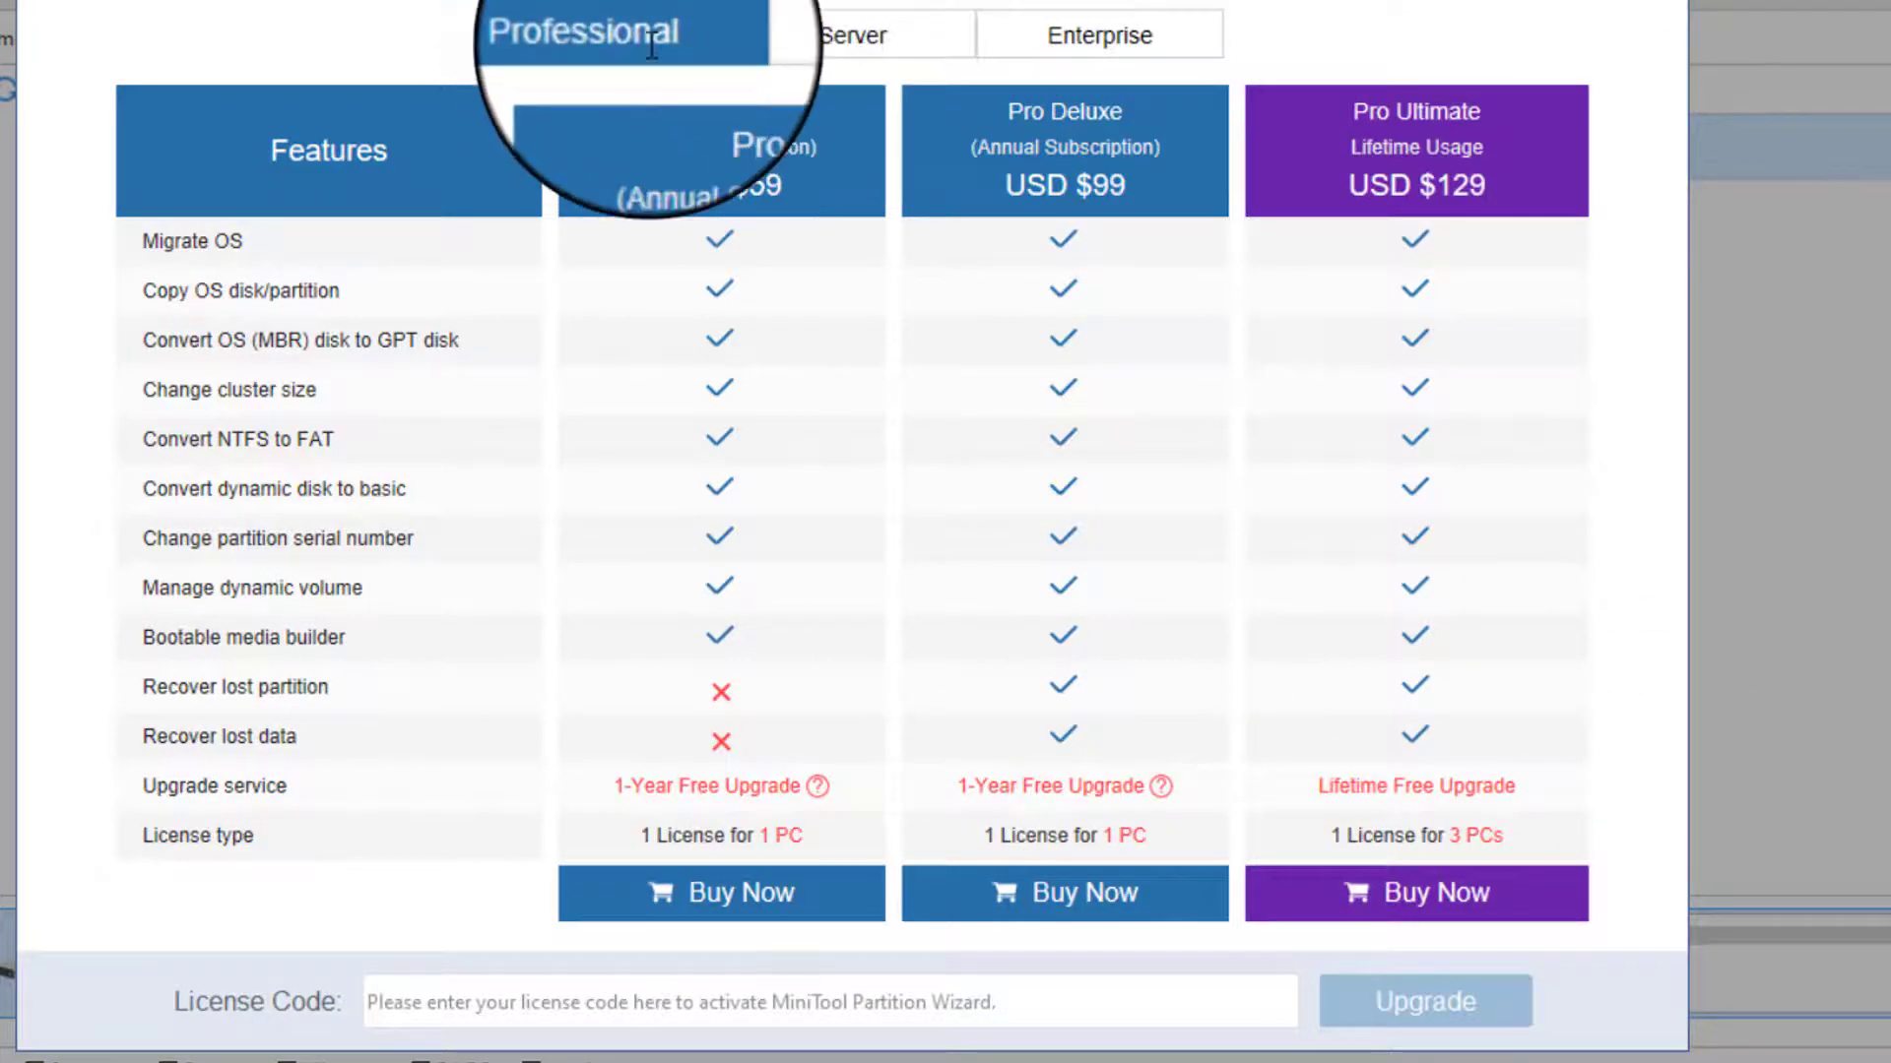
click(821, 60)
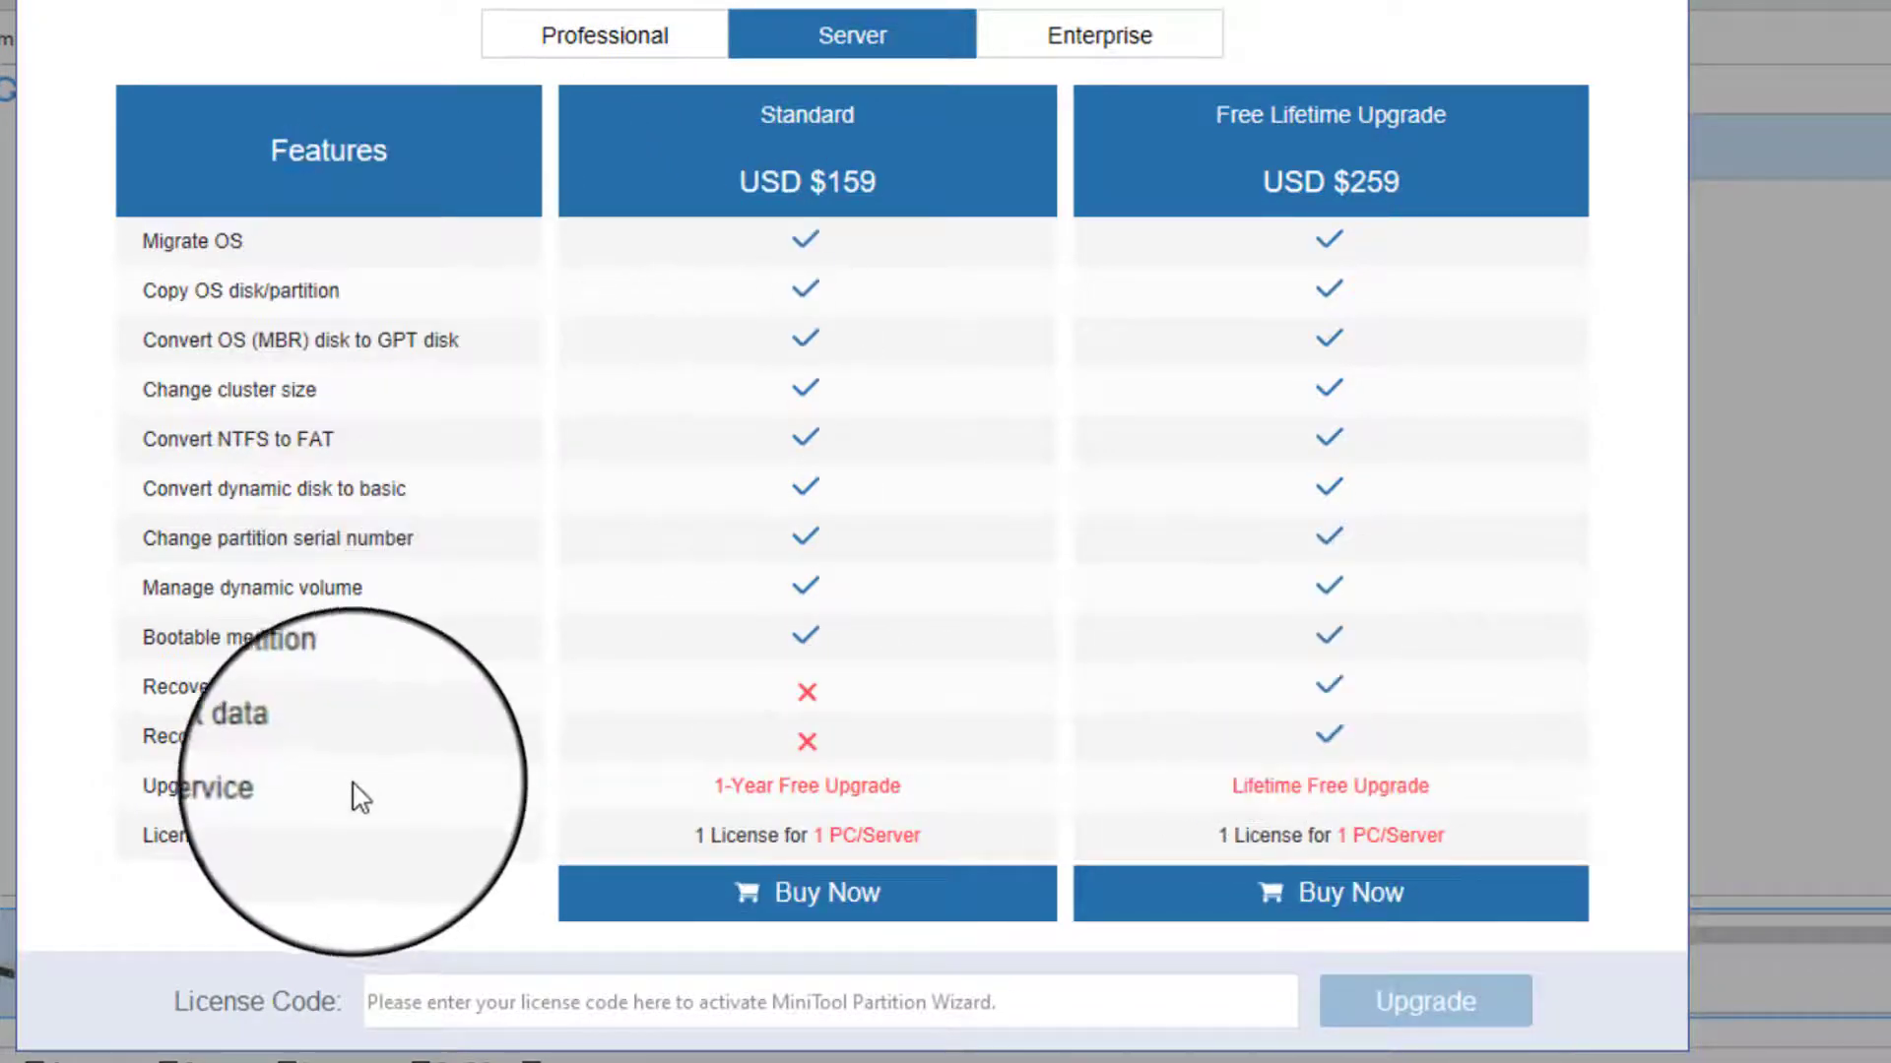
click(1185, 59)
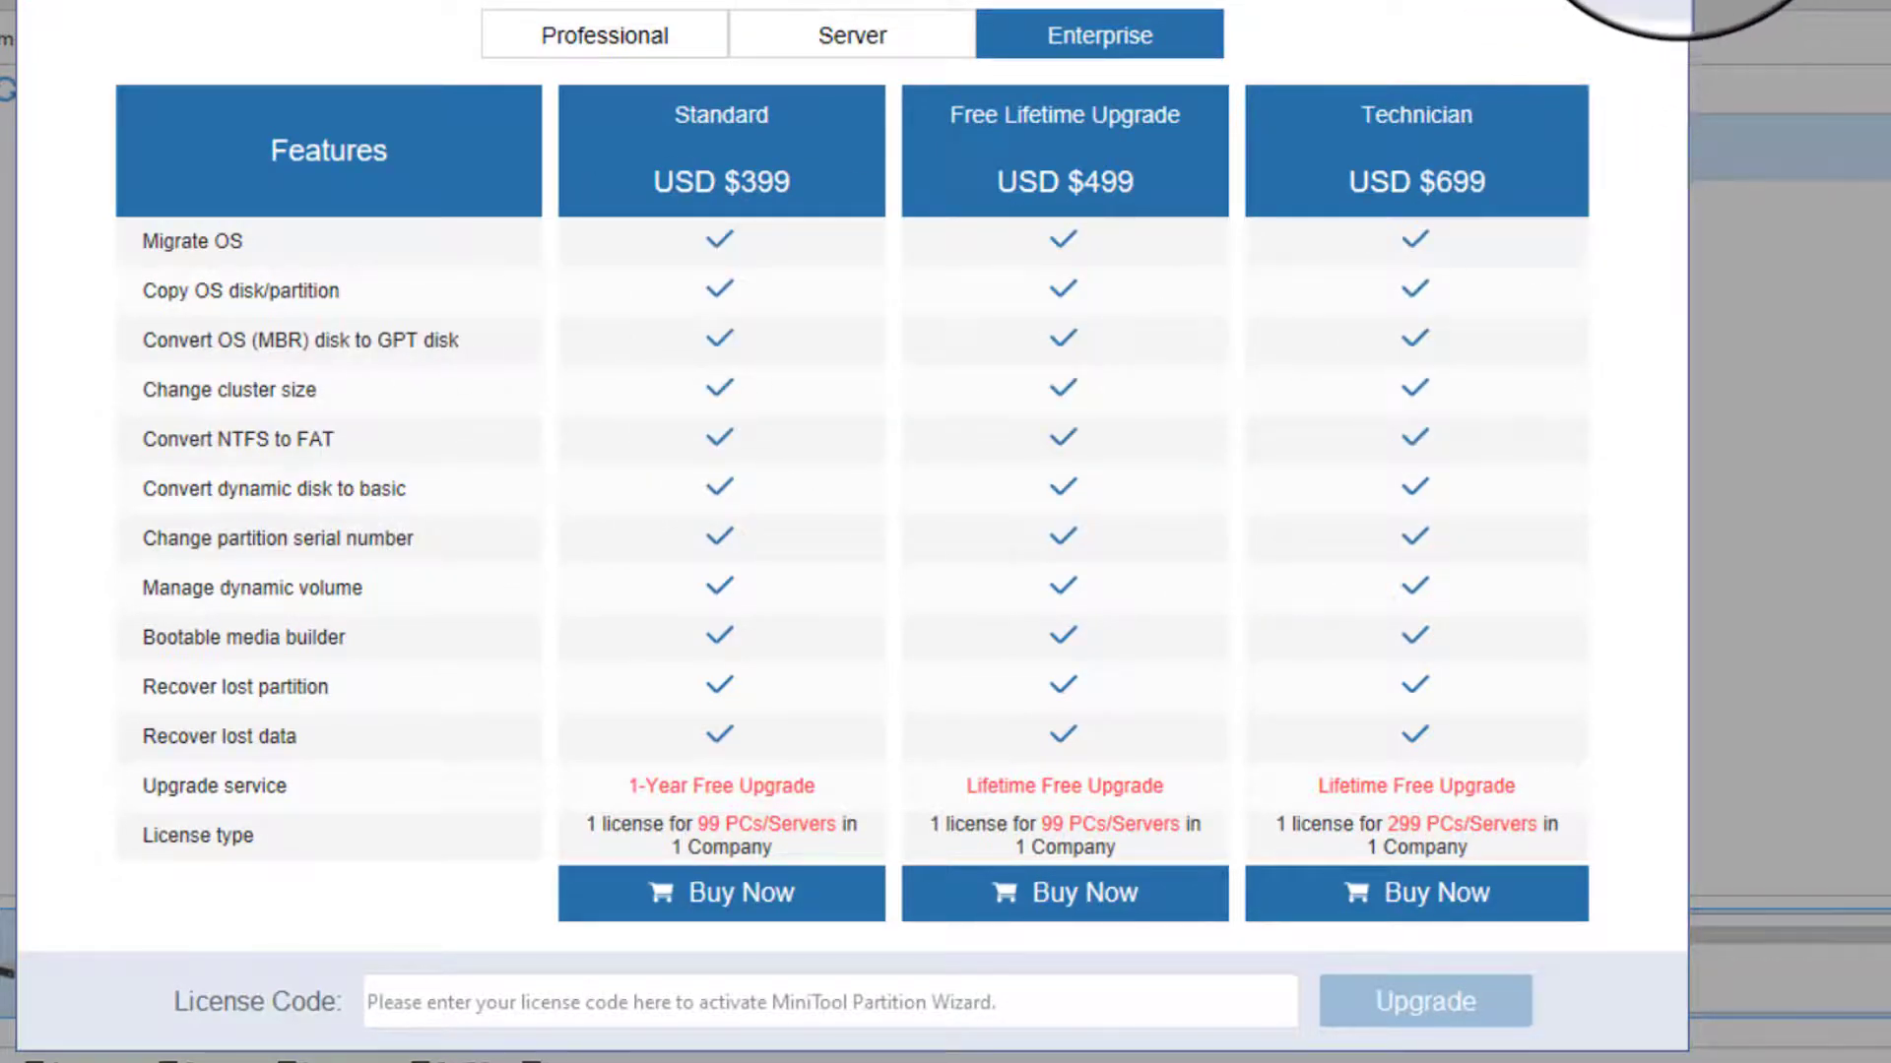
click(1664, 2)
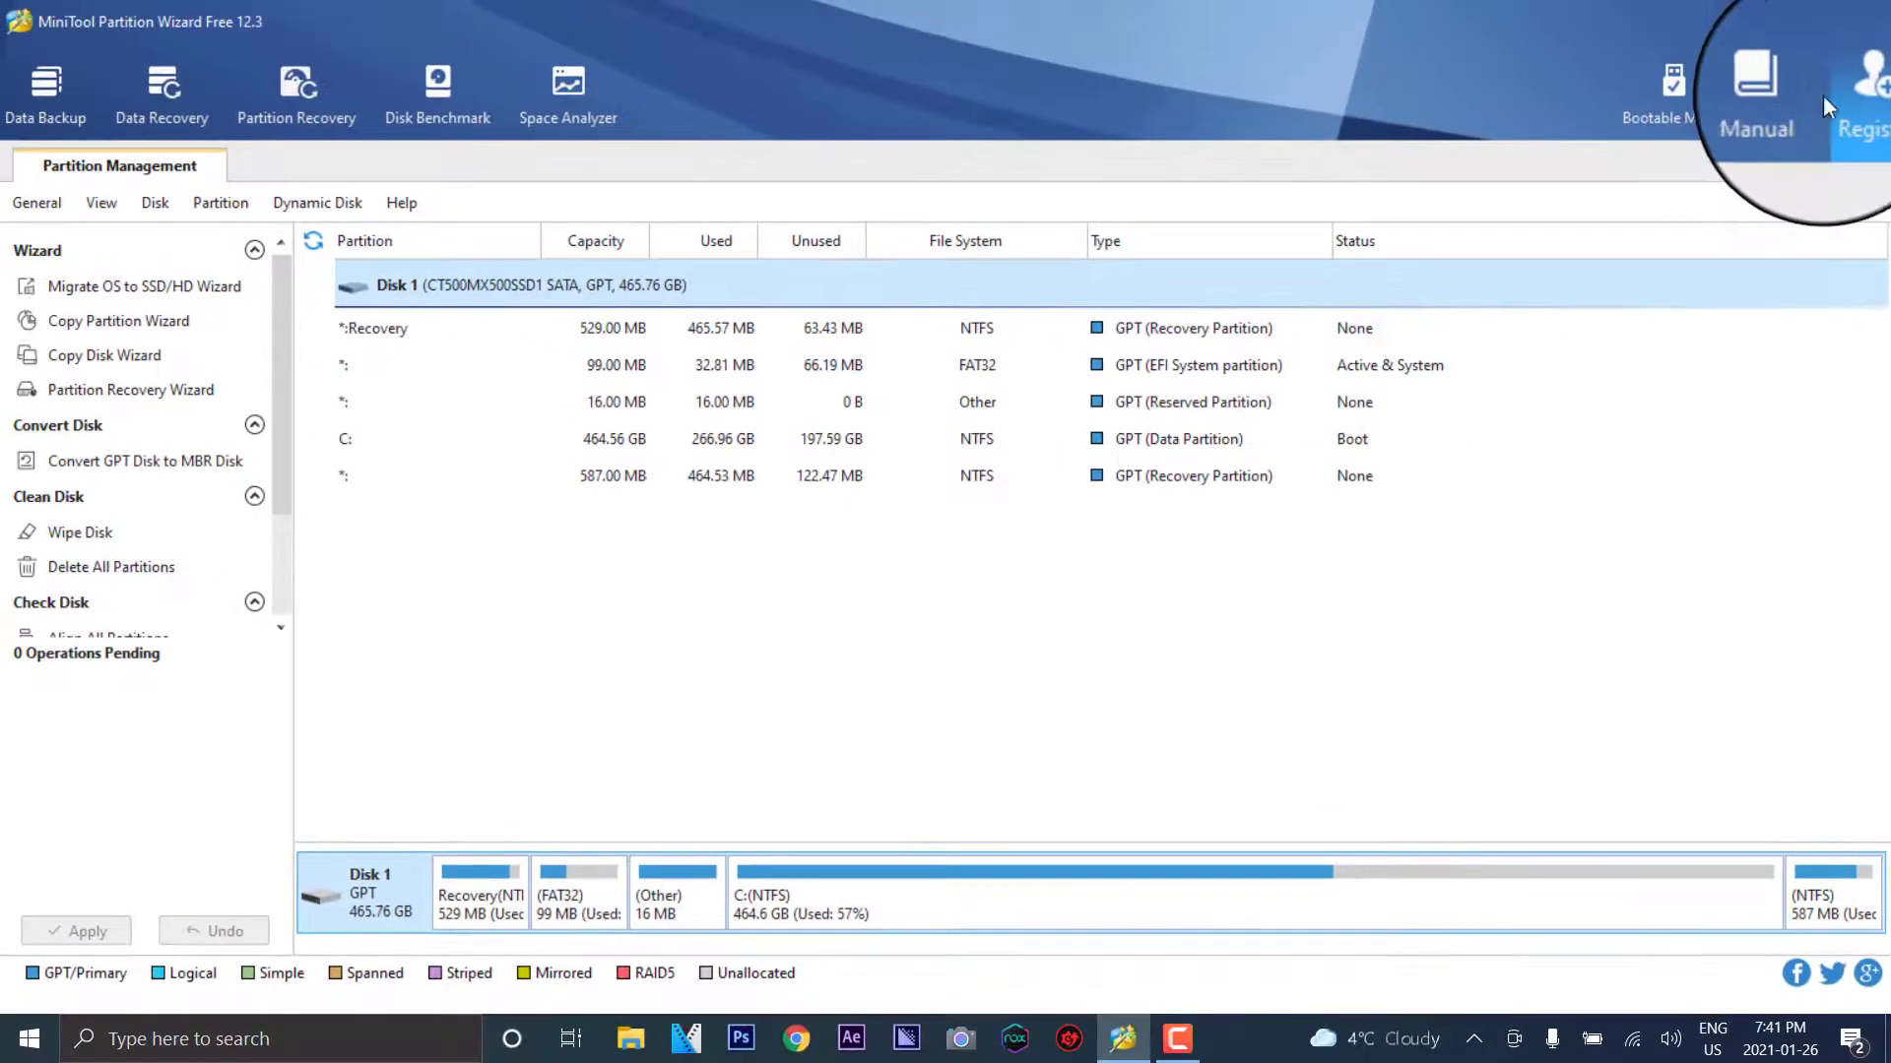
click(1853, 94)
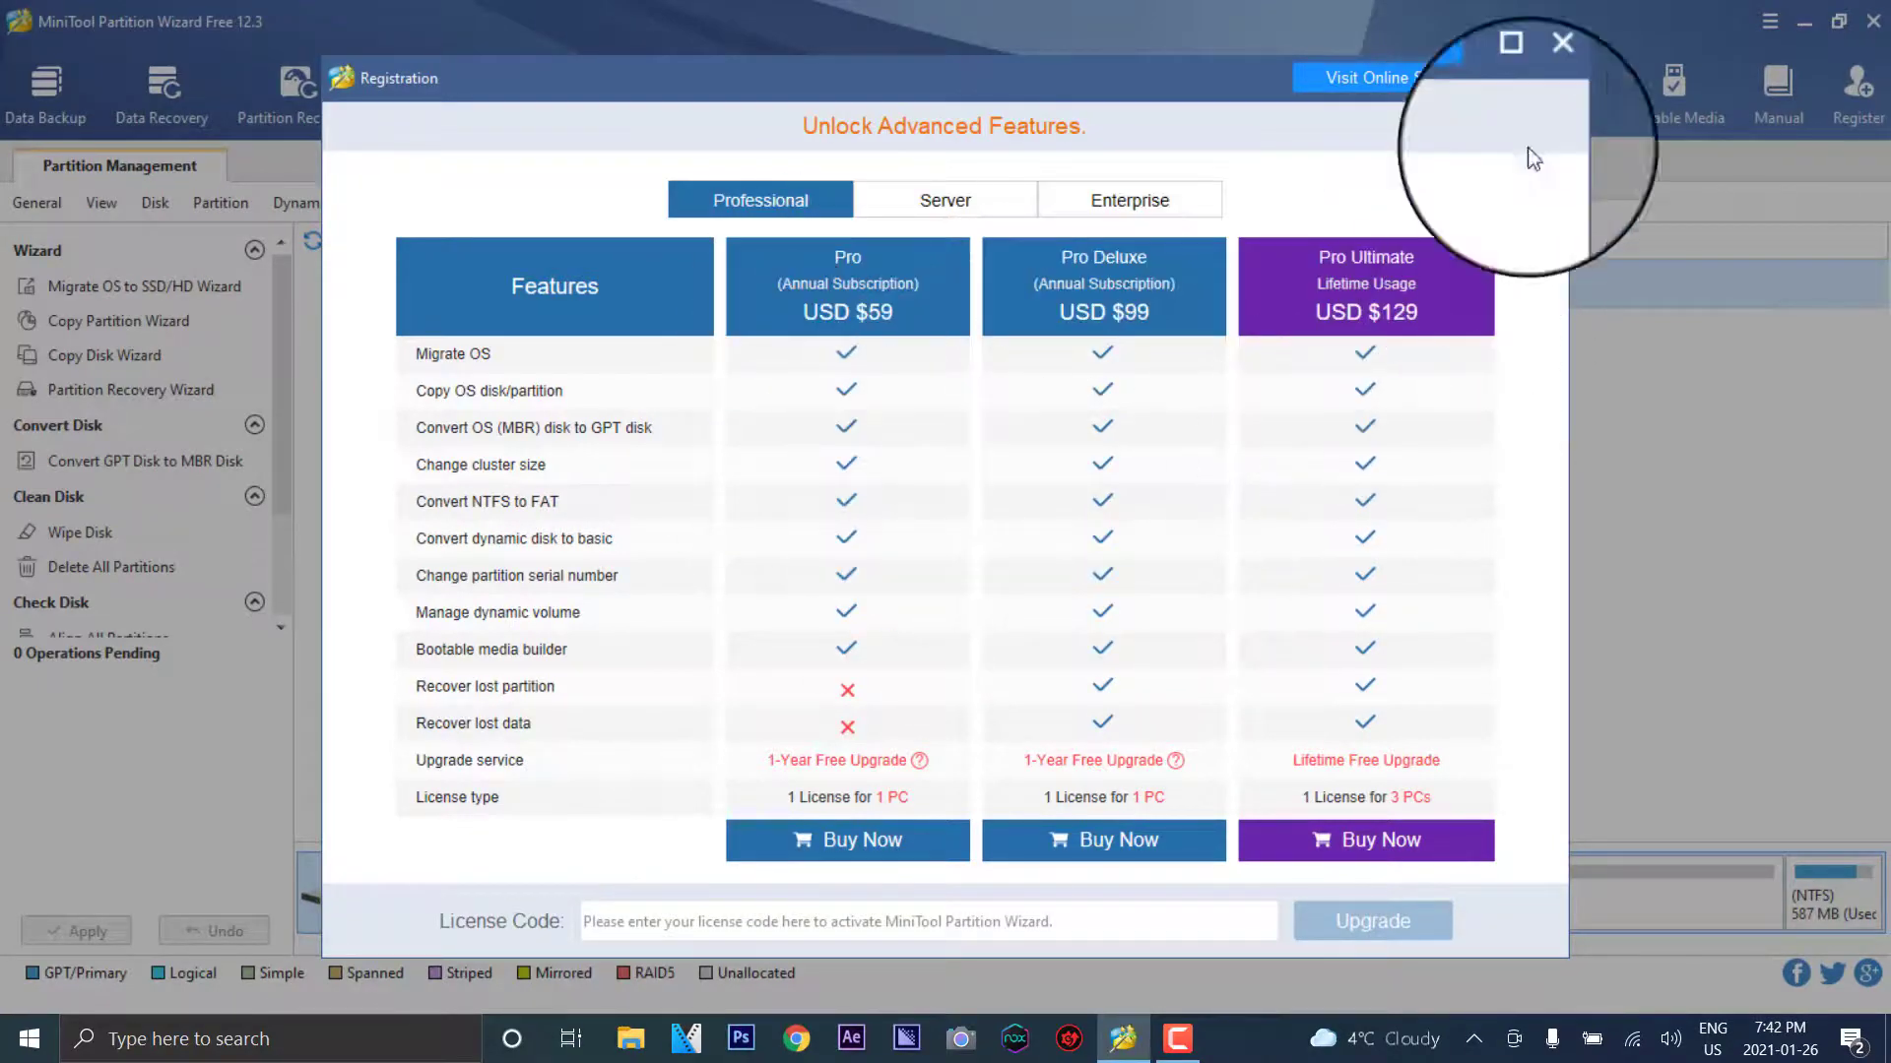
click(1551, 78)
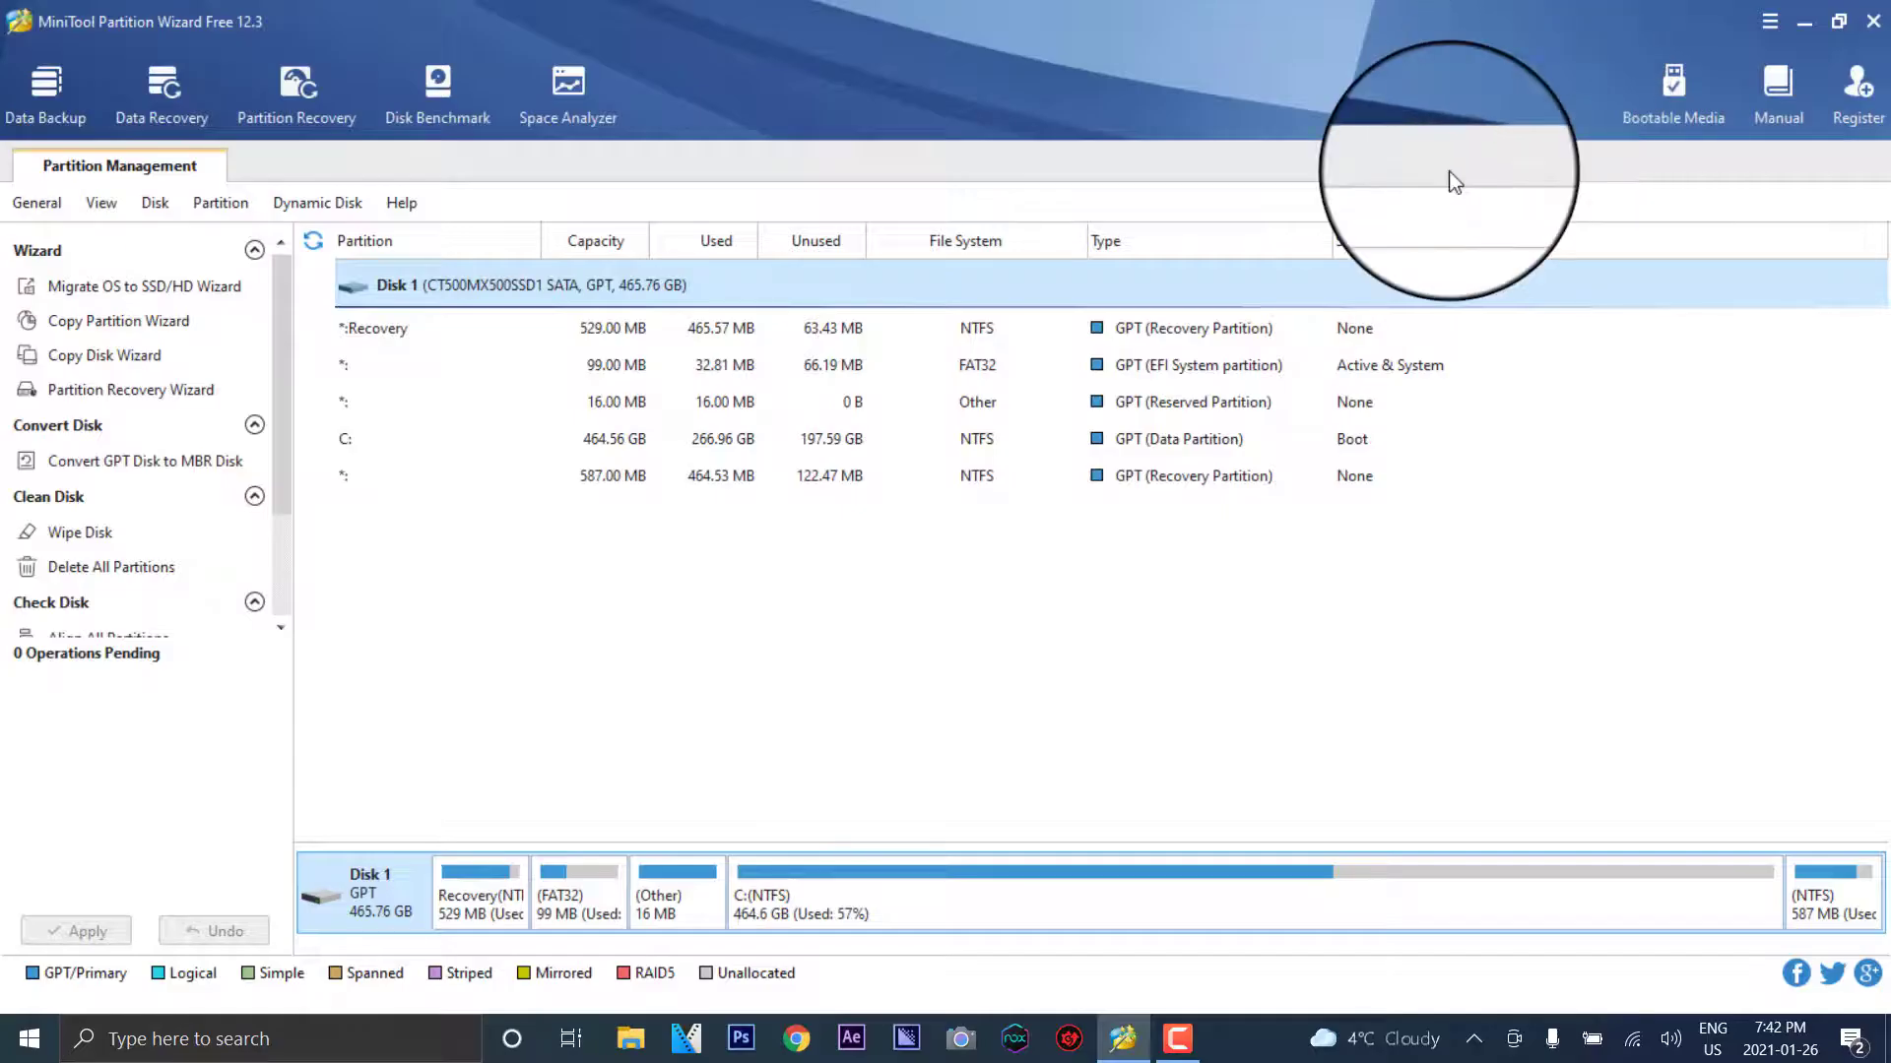